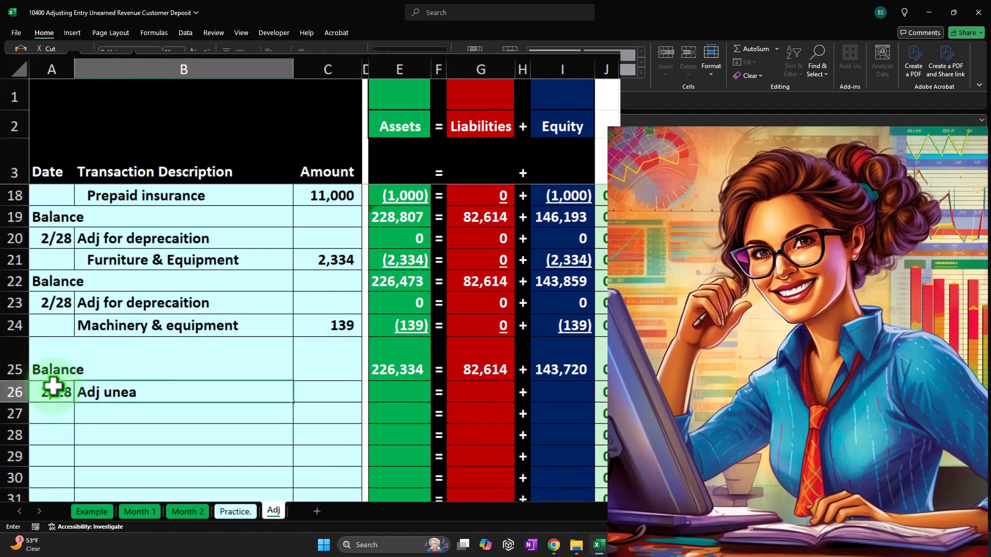
Enter 'Adj uneared revenue' as the transaction description in row 26 of the Adj sheet
text(reenu)
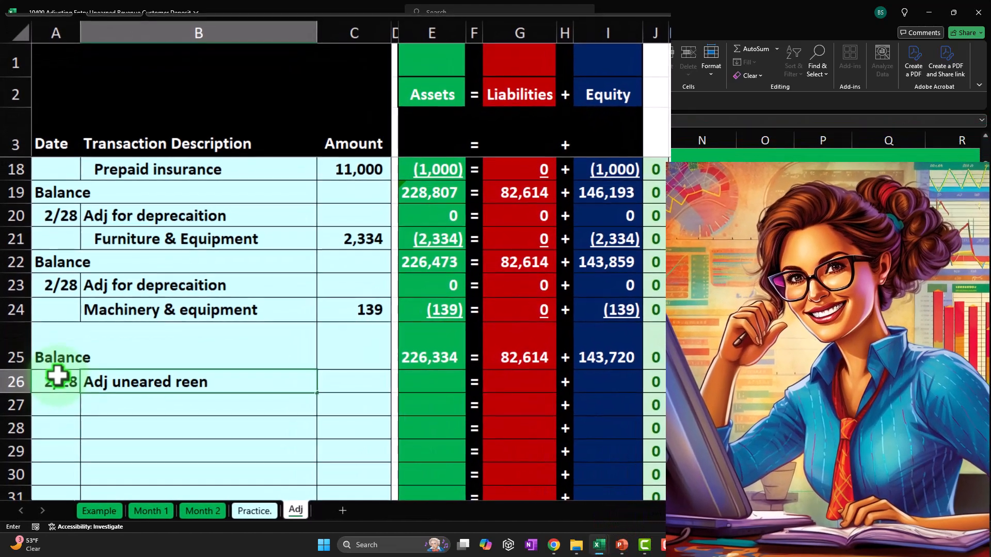
key(BackSpace)
key(BackSpace)
key(BackSpace)
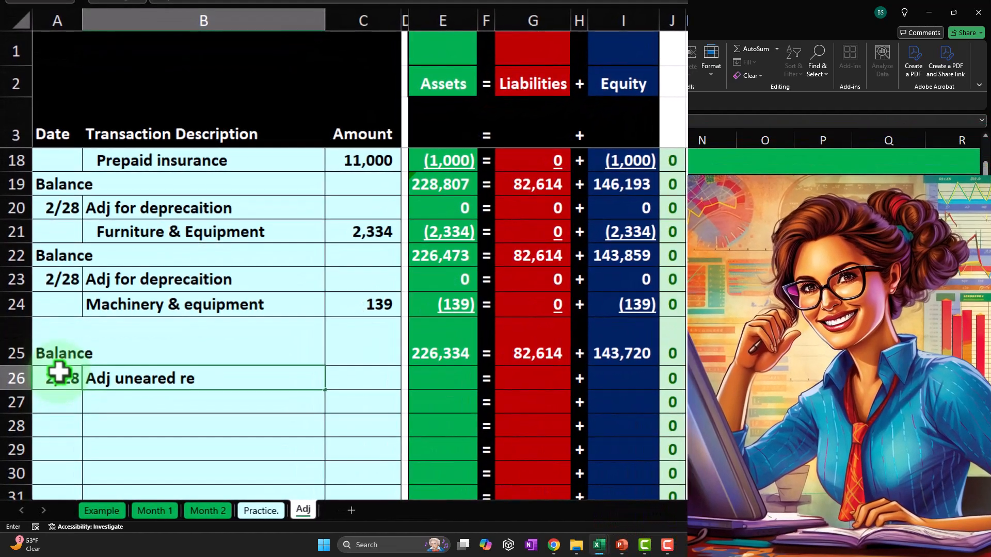
text(venue)
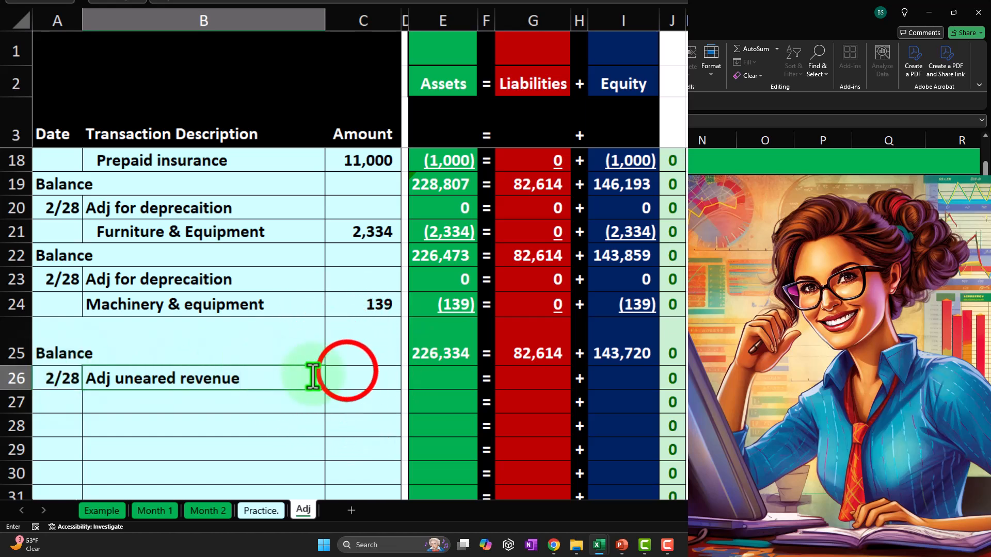
click(348, 371)
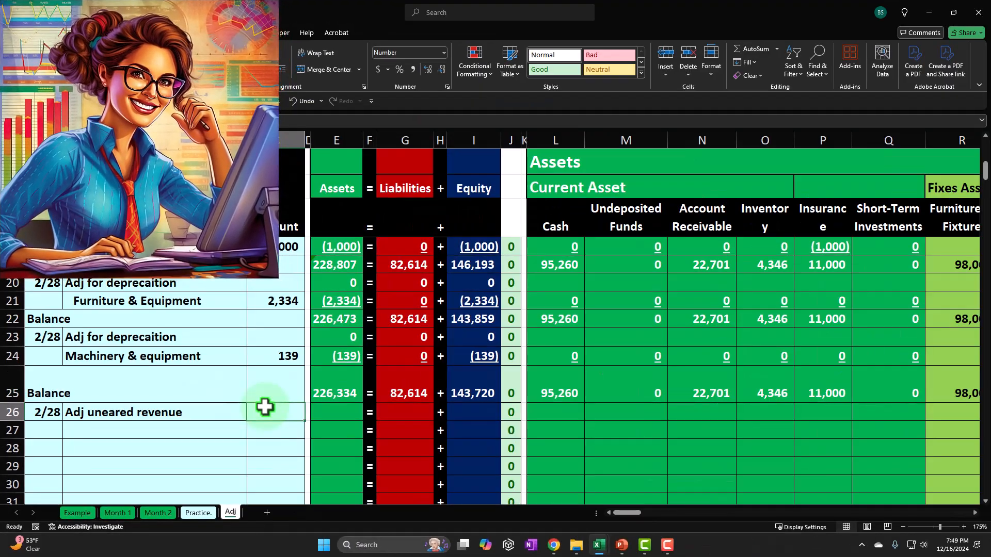
Examine the accounts receivable subsidiary ledger customer columns and their row 88 totals on the Month 2 sheet
click(157, 513)
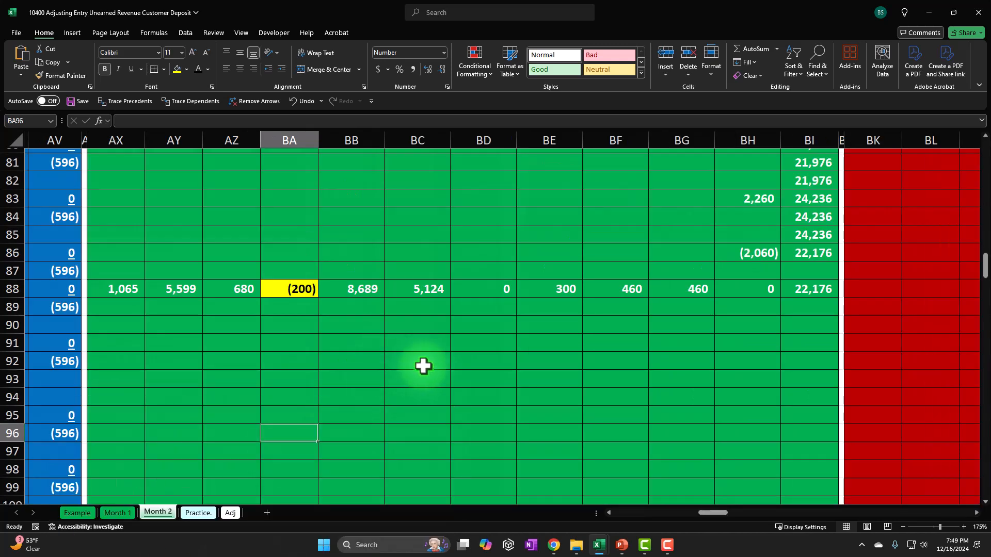
scroll(243, 336, up, 20)
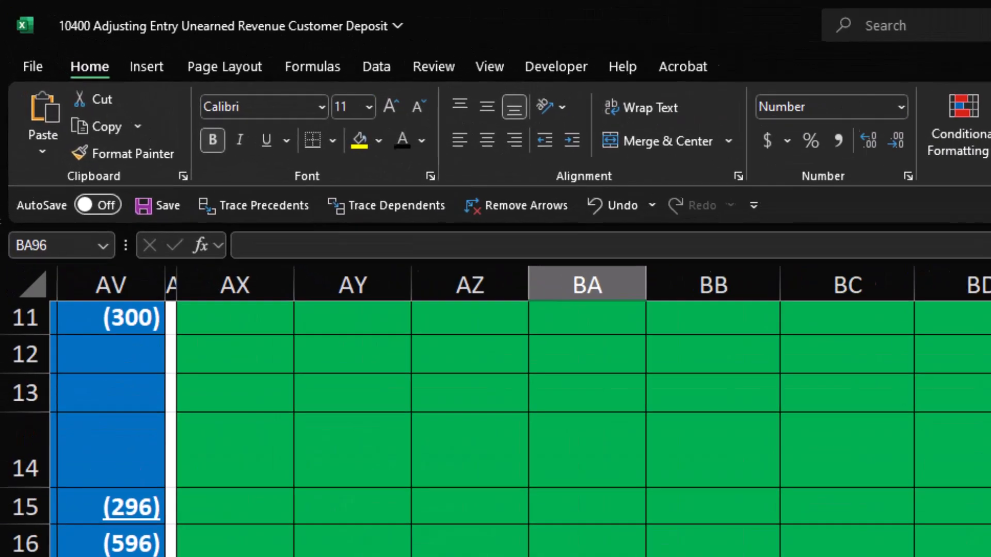
scroll(498, 523, up, 3)
click(258, 336)
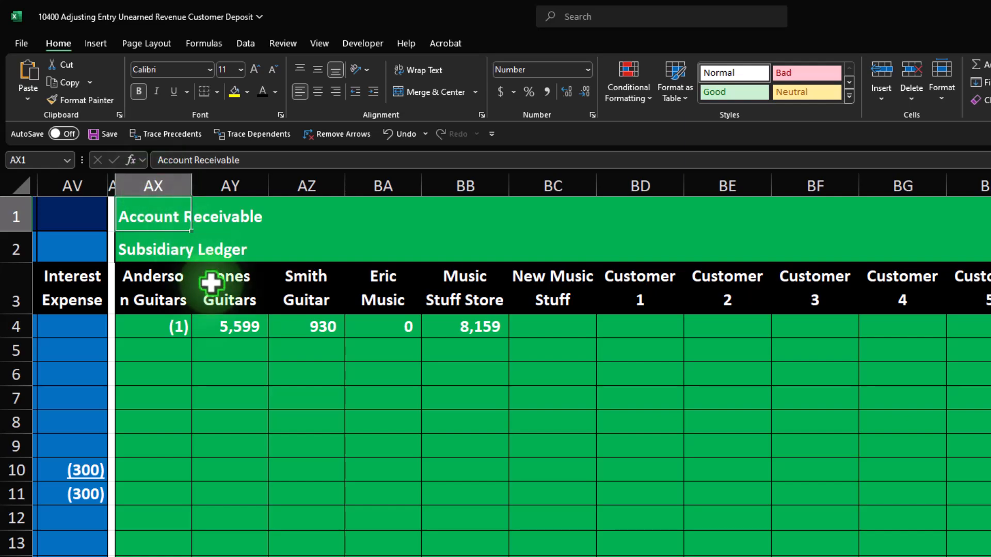
scroll(239, 447, down, 10)
scroll(244, 459, down, 15)
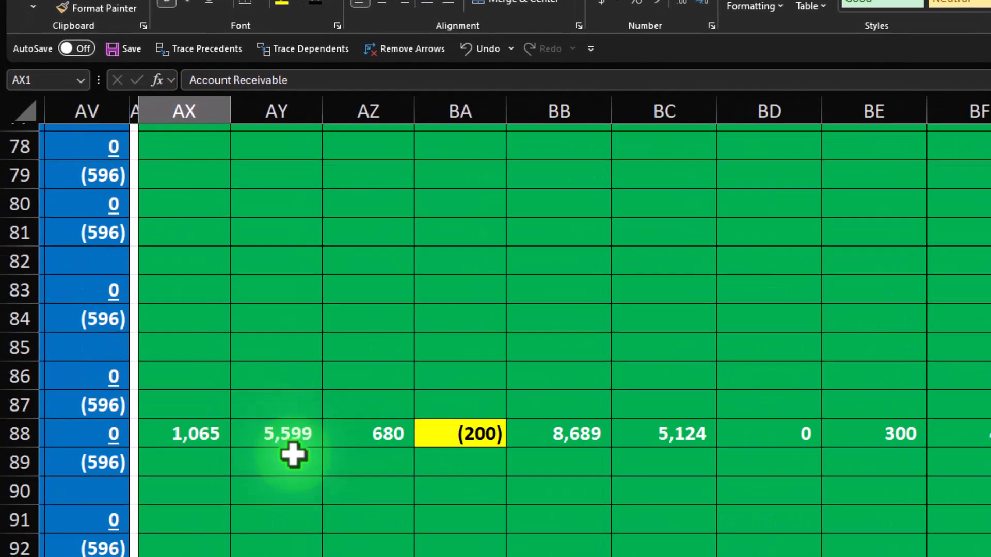
click(466, 432)
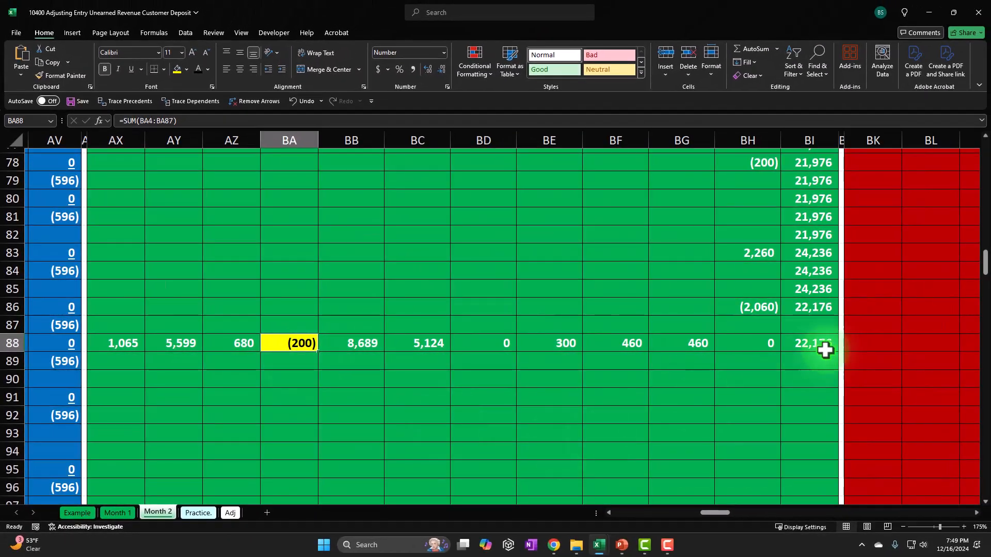
drag(986, 258, 977, 146)
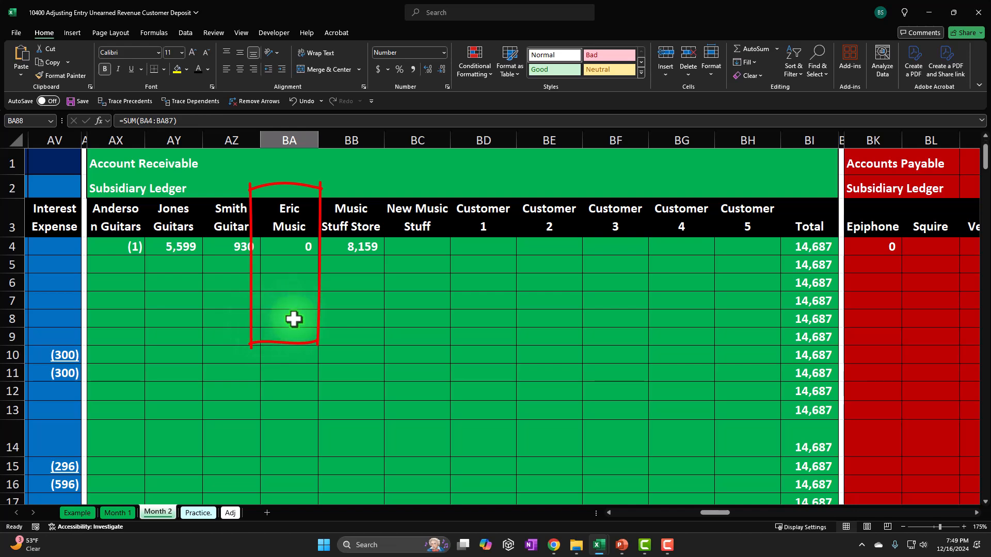
scroll(289, 365, down, 19)
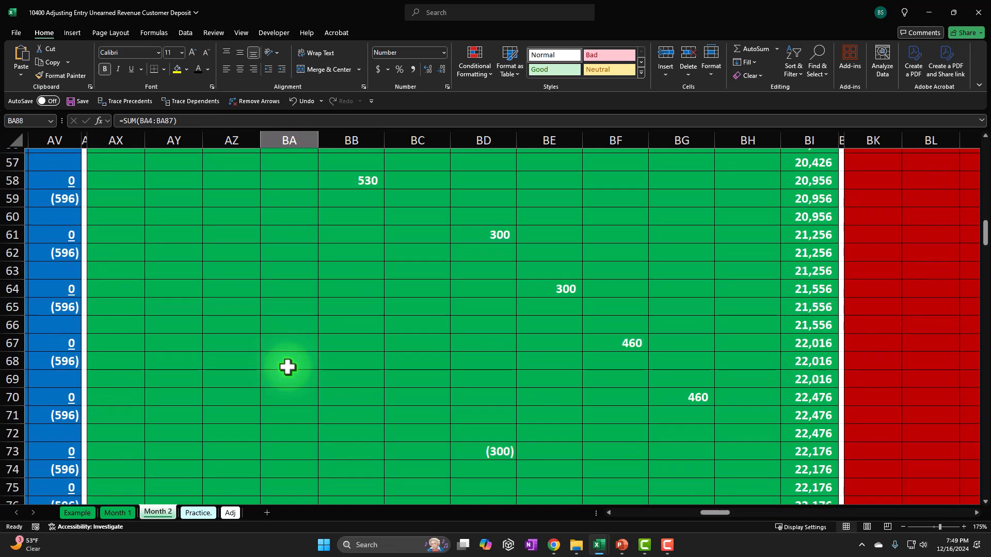
scroll(288, 369, down, 7)
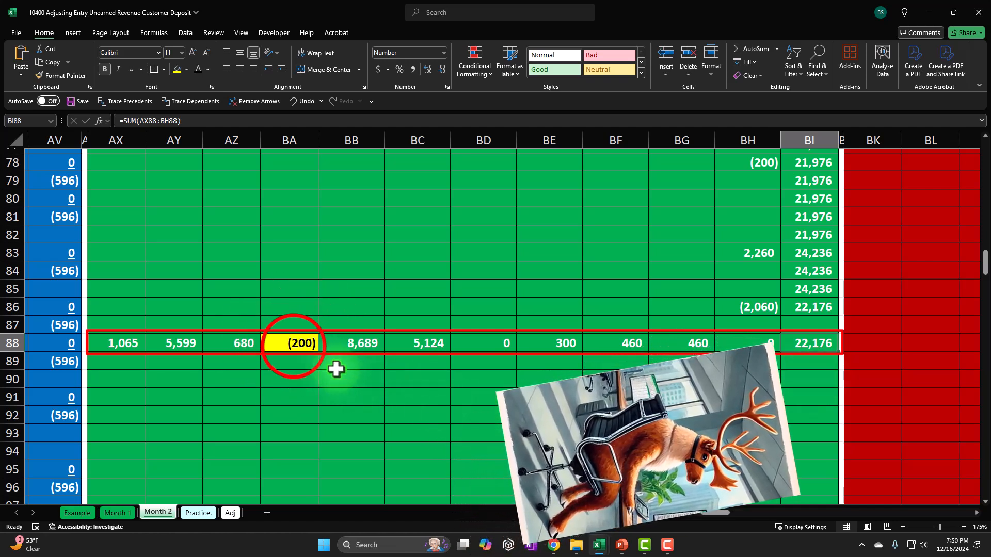
click(287, 342)
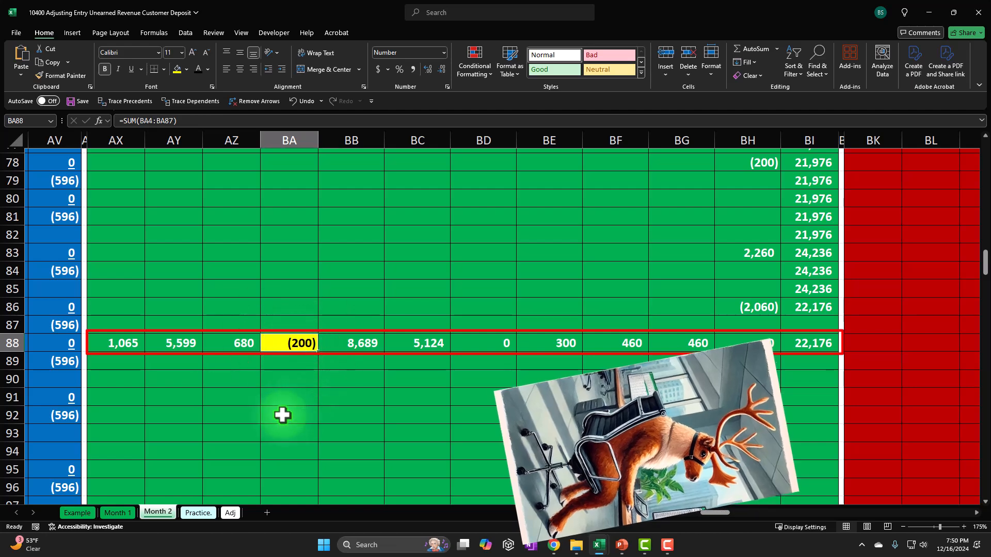
drag(122, 343, 713, 341)
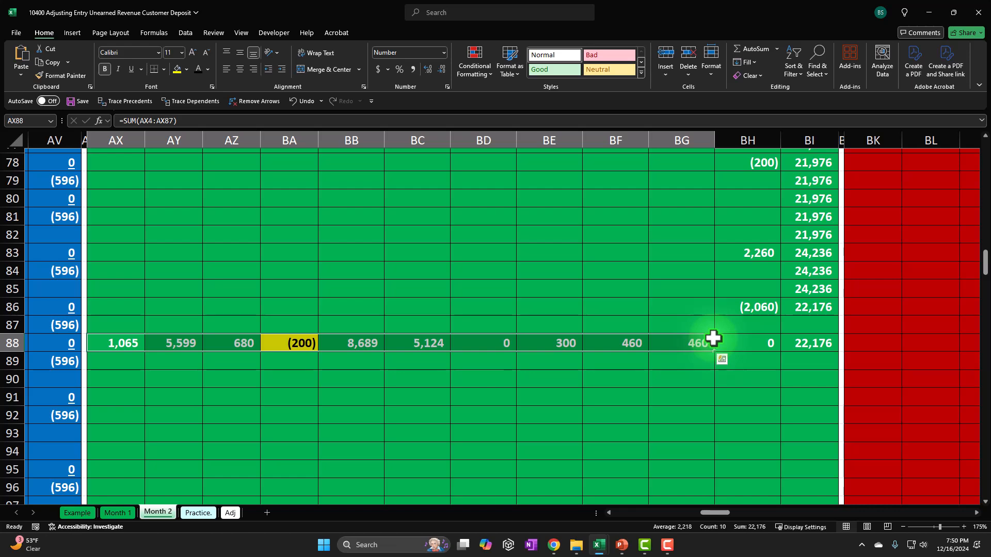
Examine the Smith Guitar and Eric Music entries in the Month 2 subsidiary ledger
scroll(256, 364, up, 13)
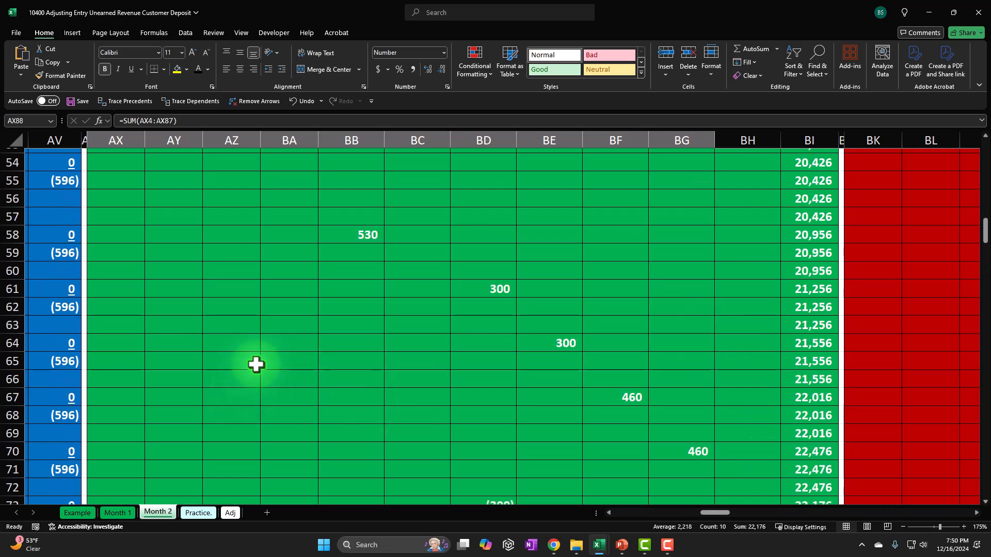
click(237, 199)
scroll(213, 255, up, 13)
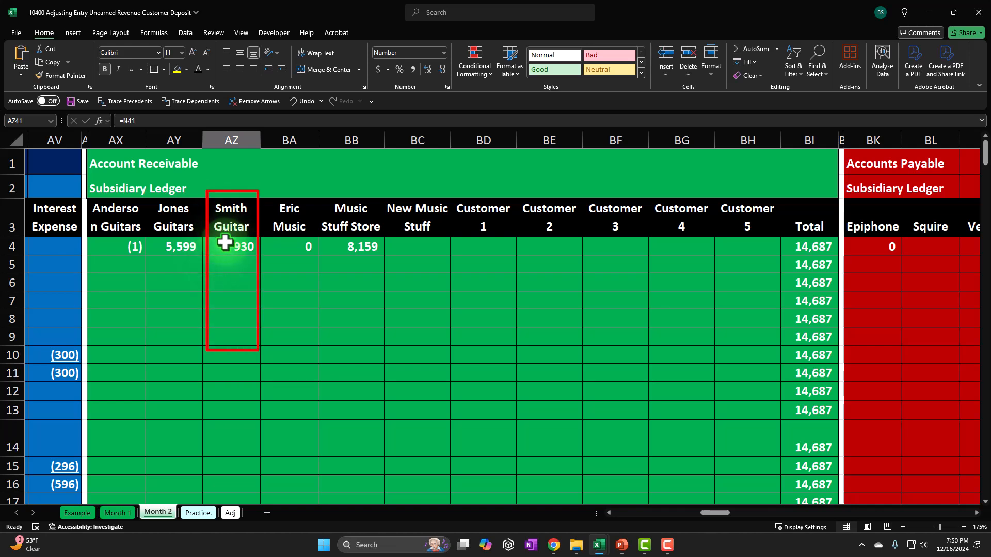
scroll(237, 307, down, 4)
scroll(241, 244, up, 4)
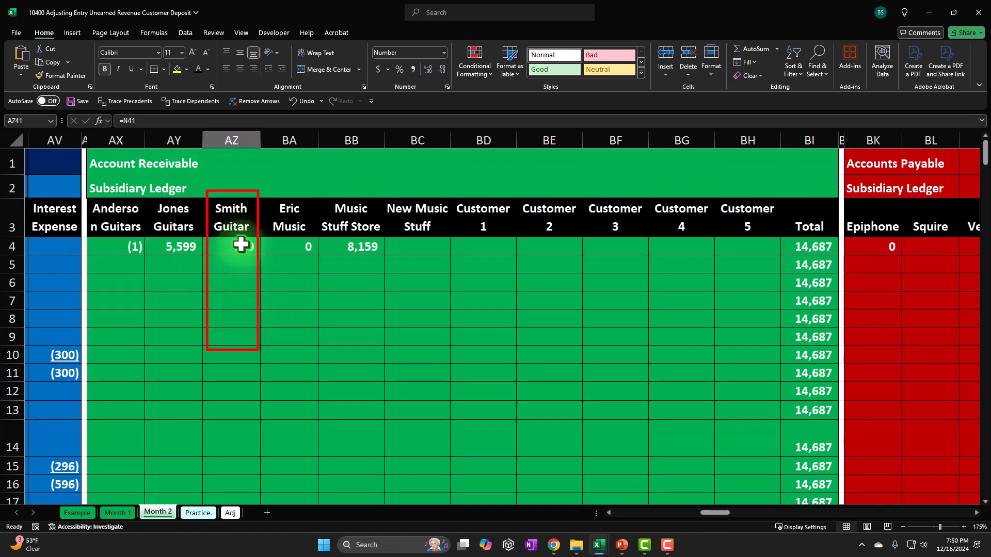
scroll(227, 258, down, 10)
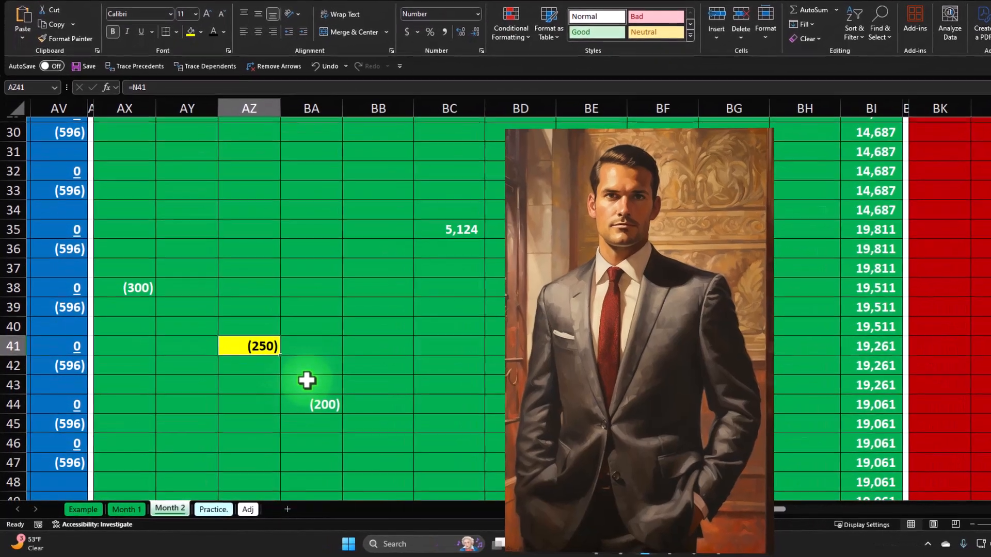
scroll(302, 383, down, 7)
scroll(312, 377, down, 9)
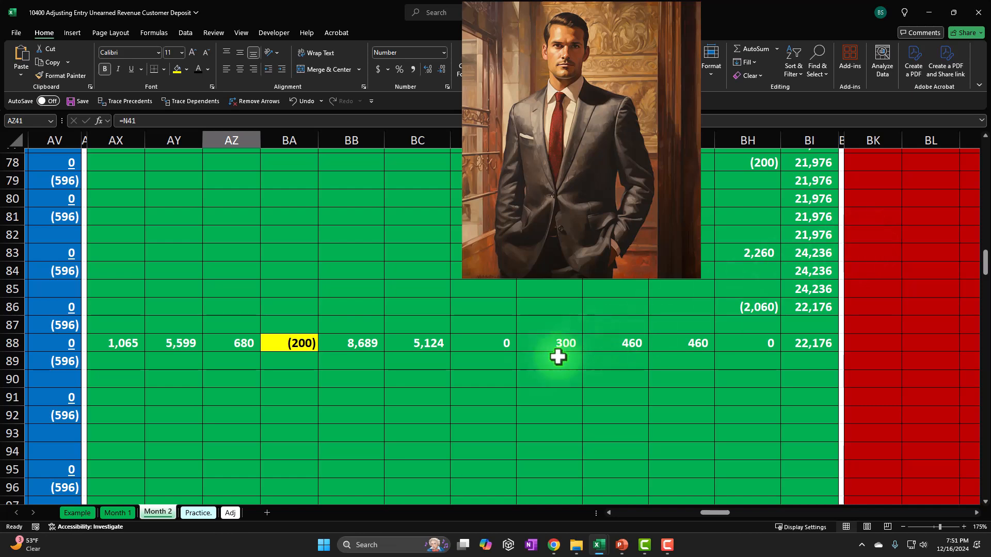
Enter 450 as the amount of the unearned revenue adjustment on the Adj sheet
click(231, 512)
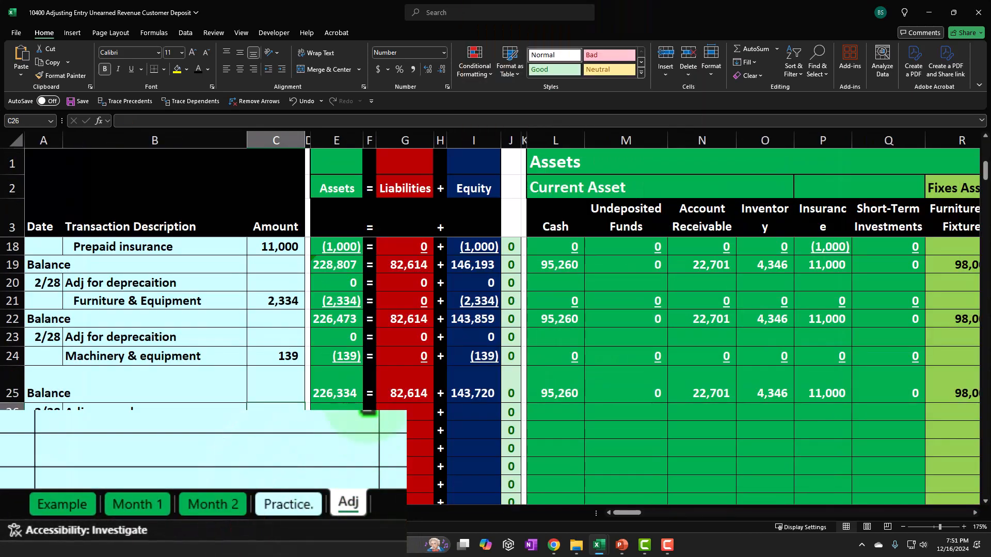
text(450)
key(Return)
click(277, 406)
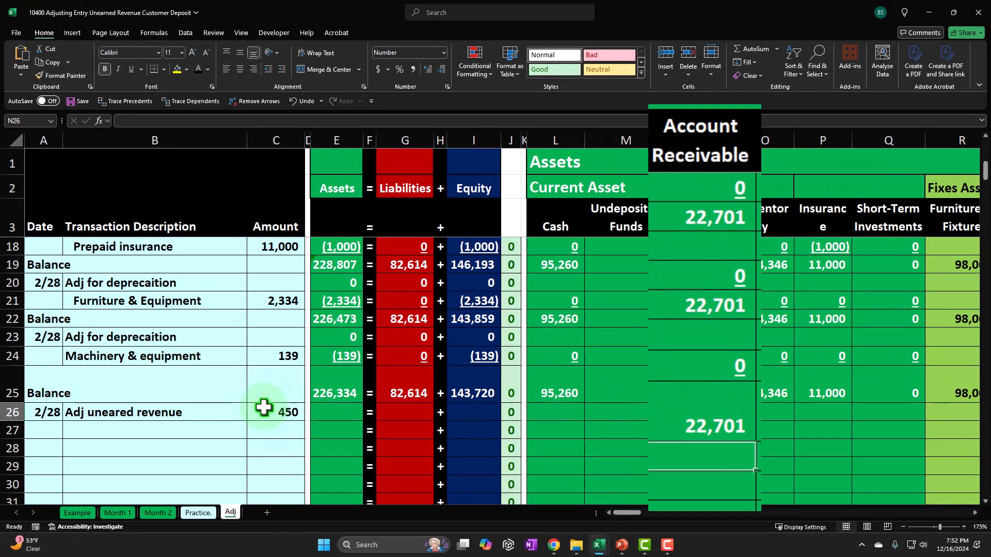
Enter a formula in row 26's Unearned Revenue cell that references the 450 amount
key(Left)
key(Left)
key(Left)
key(Left)
key(Left)
key(Left)
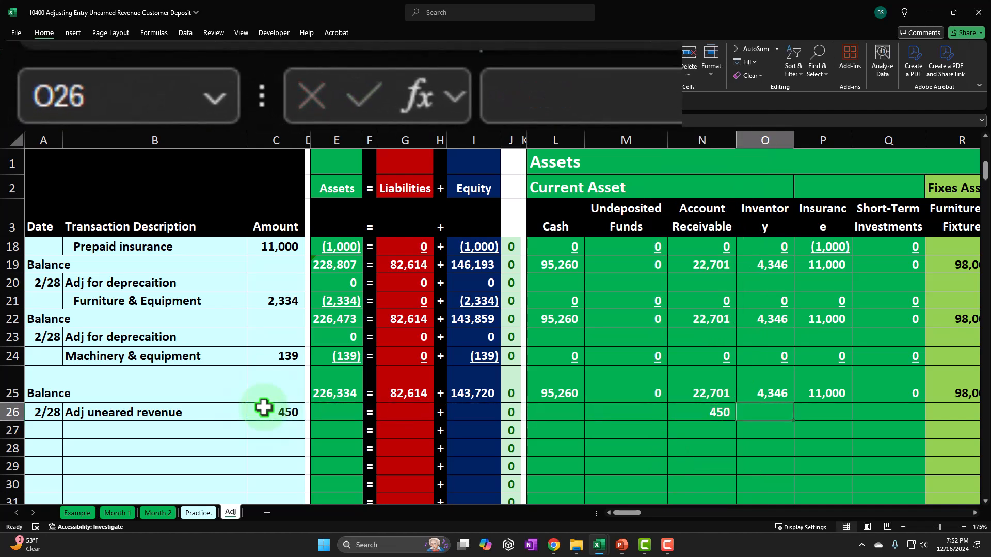
key(Right)
key(Right)
key(Right)
key(Right)
key(Right)
key(Right)
key(Right)
key(Right)
key(Right)
key(Right)
key(Right)
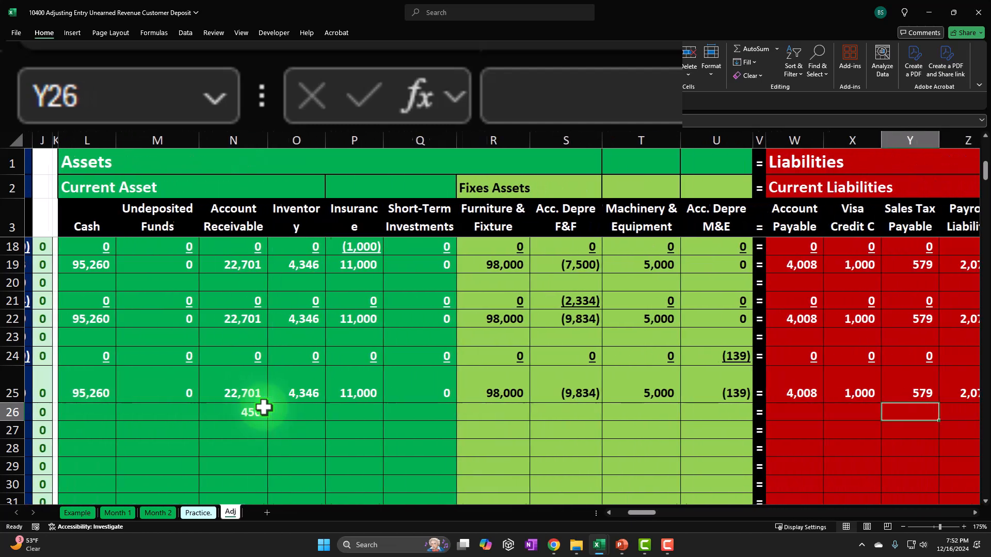
key(Right)
key(Right)
key(Right)
key(Right)
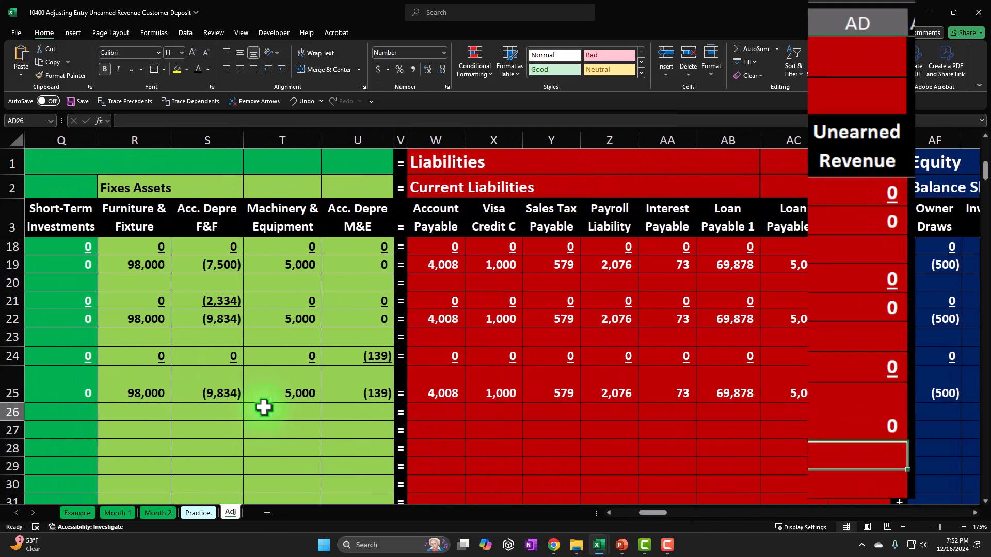
key(Left)
key(Left)
key(Left)
key(Left)
key(Left)
key(Left)
key(Left)
key(Left)
key(Left)
key(Left)
key(Left)
key(Left)
key(Left)
key(Left)
key(Left)
key(Left)
key(Left)
key(Left)
key(Left)
key(Left)
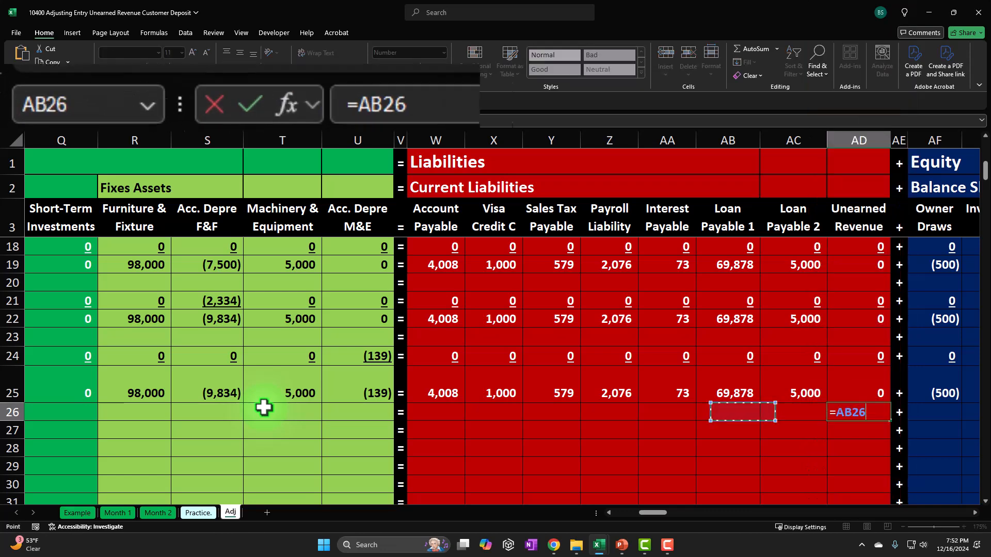
key(Left)
key(Left)
key(Left)
key(Left)
key(Left)
key(Left)
key(Left)
key(Left)
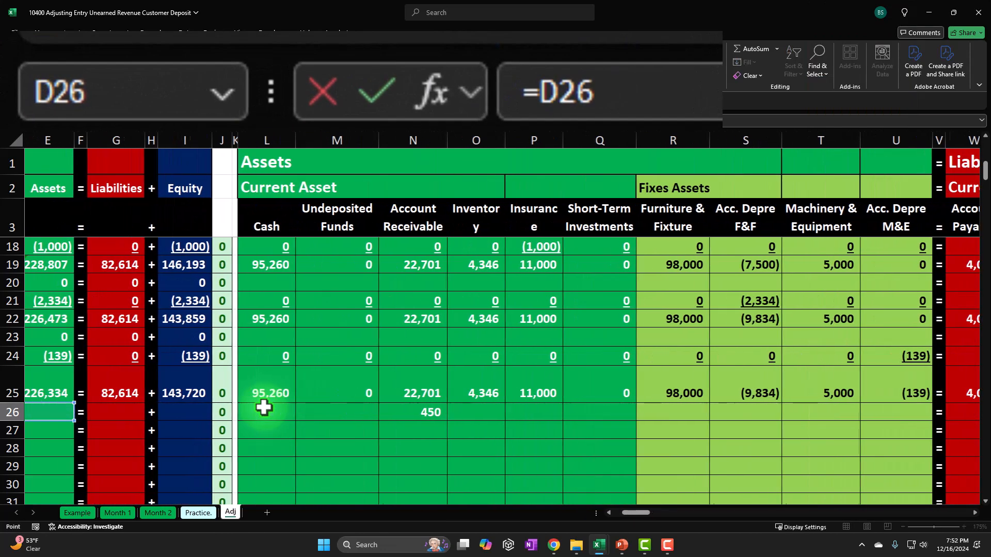
key(Return)
Fill the remaining asset and liability cells of row 26 with 0
key(Up)
key(Left)
key(Left)
key(Left)
key(Left)
key(Left)
key(Left)
key(Left)
key(Left)
key(Left)
key(Left)
key(Left)
key(Left)
key(Left)
key(Left)
key(Left)
key(Left)
key(Left)
key(Left)
key(Left)
key(Left)
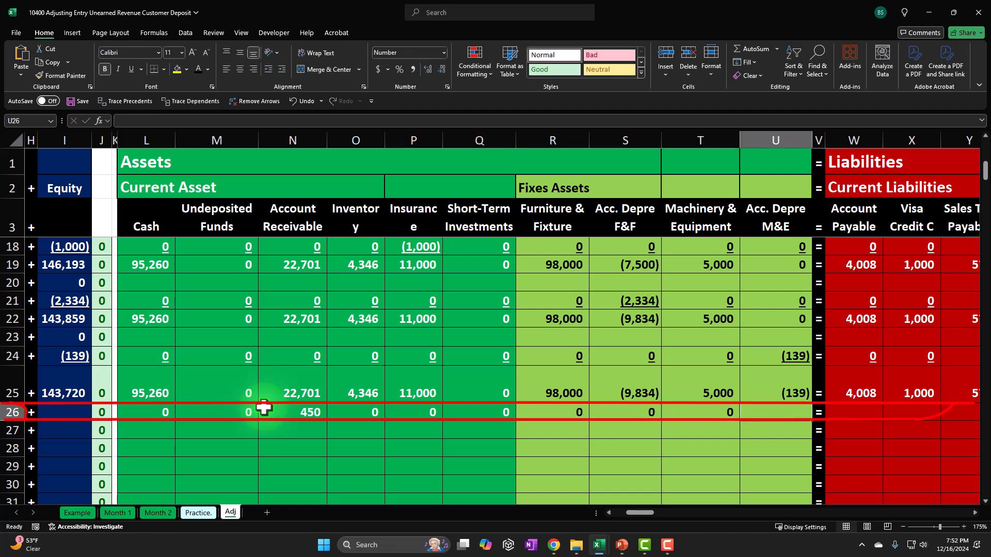
key(Right)
key(Right)
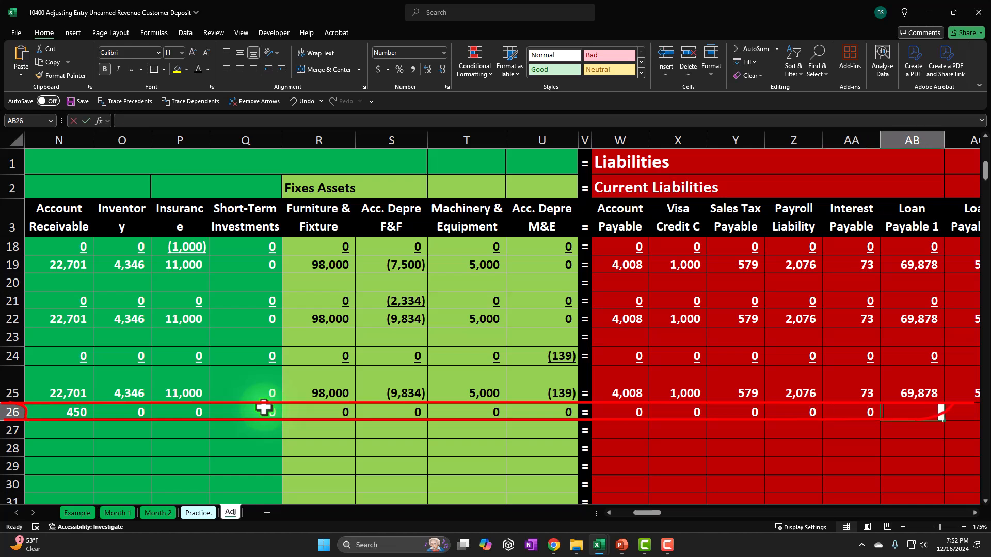
text(0)
key(Right)
text(0)
key(Right)
key(Right)
key(Right)
text(0)
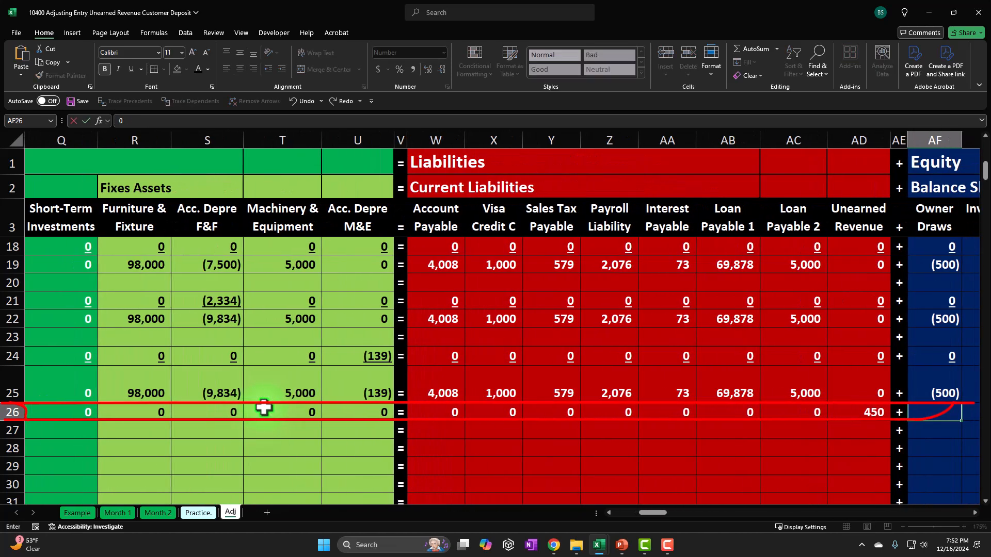
Fill row 26's equity and income statement cells with 0
key(Right)
text(0)
key(Right)
text(0)
key(Right)
text(0)
key(Right)
text(0)
key(Right)
text(0)
key(Right)
text(0)
key(Right)
text(0)
key(Right)
text(0)
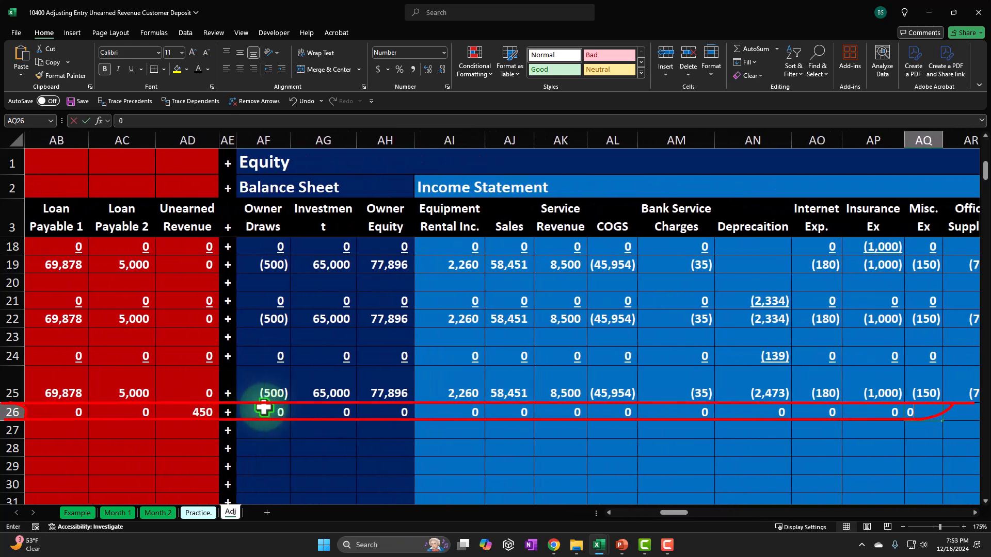
text(0)
key(Right)
key(0)
key(Right)
key(0)
key(Right)
key(0)
Finish filling row 26's income statement cells with 0 and select the ZZZ Adj Client subsidiary ledger cell
key(Right)
text(0)
key(Right)
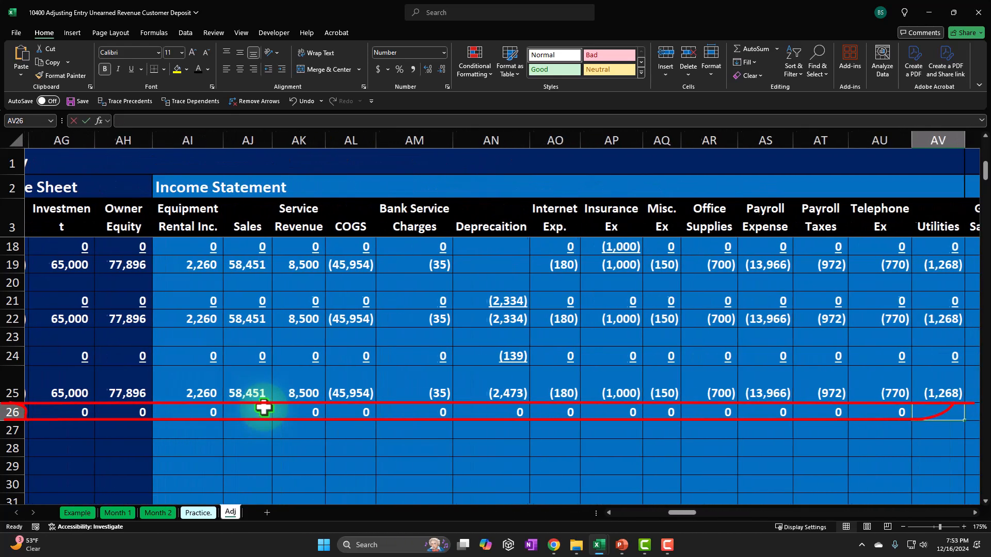
text(0)
key(Right)
text(0)
key(Right)
text(0)
key(Right)
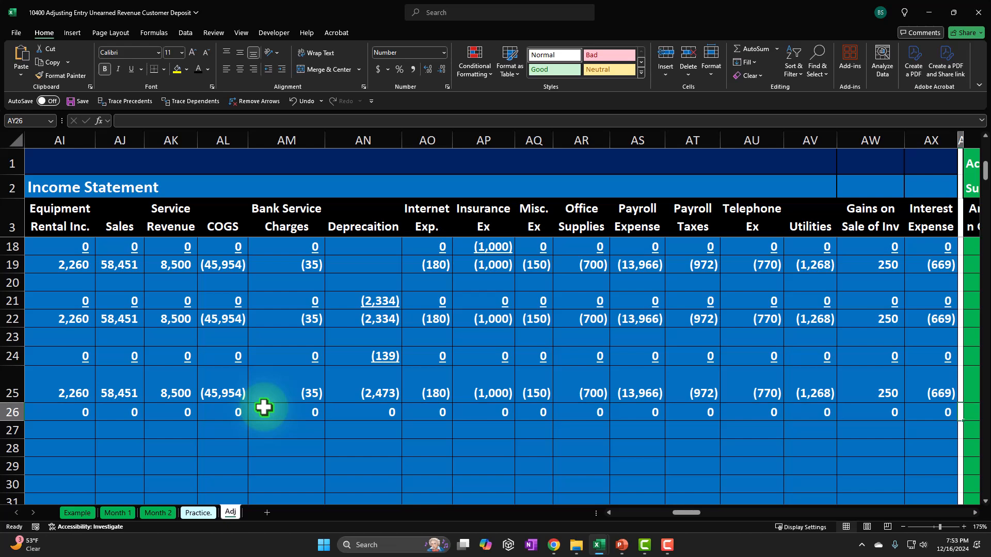
key(Right)
key(Right)
key(Right)
key(Right)
key(Right)
key(Right)
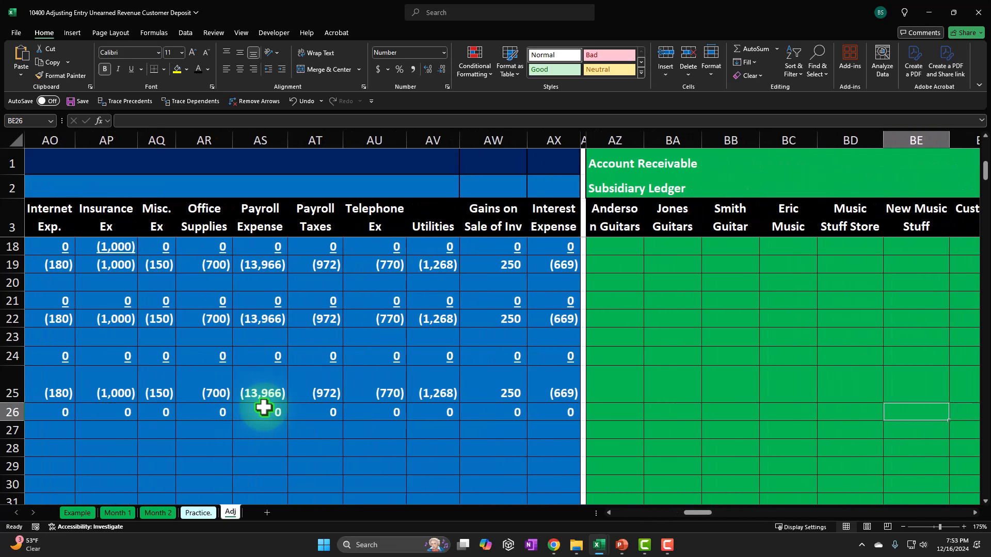
key(Right)
key(Right)
key(Right)
key(Right)
key(Right)
key(Right)
key(Right)
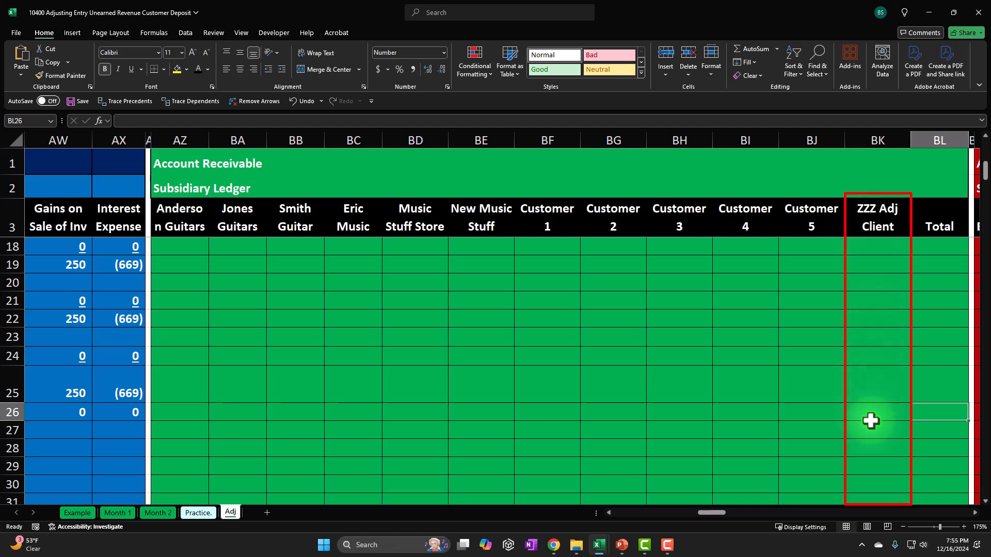
click(872, 414)
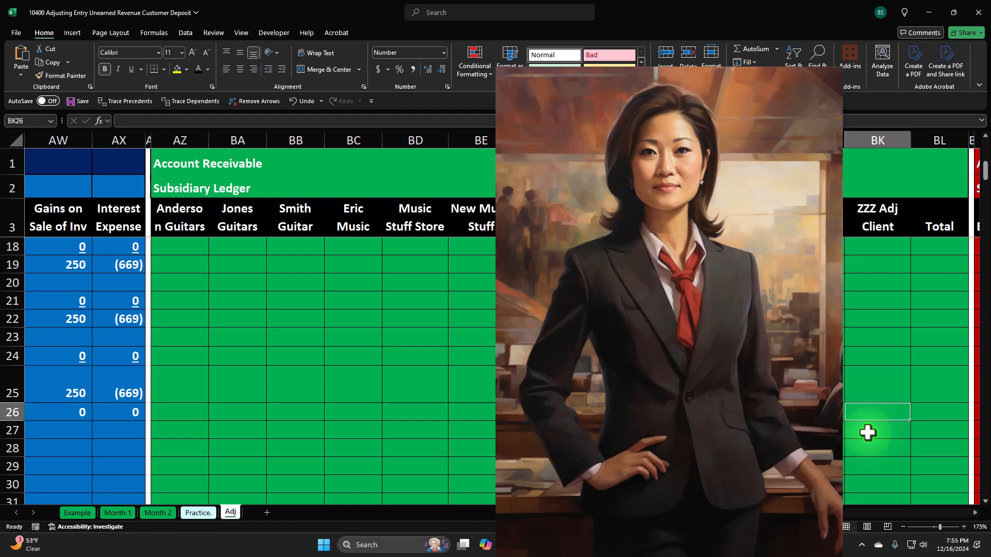
Enter a formula in row 26's ZZZ Adj Client ledger cell that references the 450 amount
text(=)
key(Left)
key(ctrl+Left)
key(Left)
key(Left)
key(Left)
key(Left)
key(Left)
key(Left)
key(Left)
key(Left)
key(Left)
key(Left)
key(Left)
key(Left)
key(Left)
key(Left)
key(Left)
key(Left)
key(Left)
key(Left)
key(Left)
key(Left)
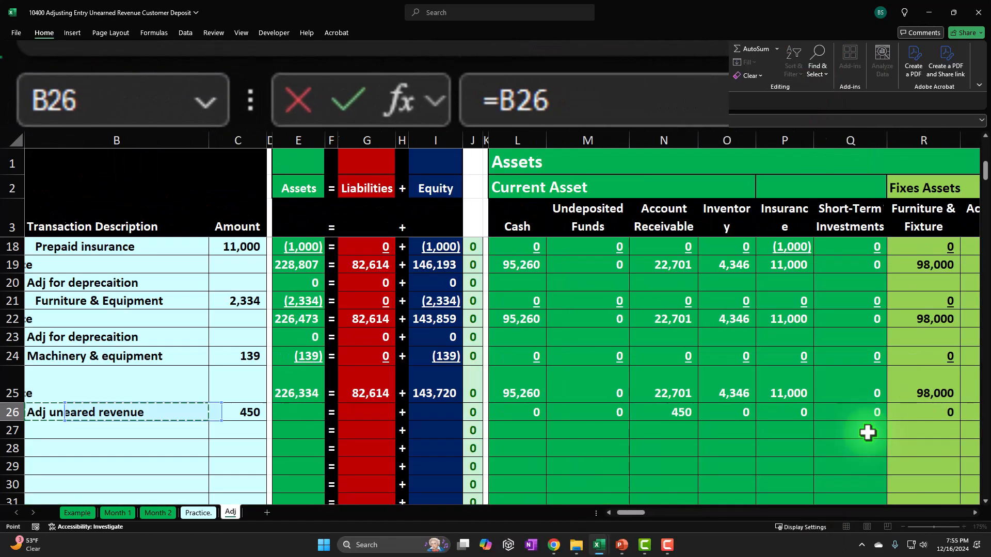
key(Right)
key(Return)
Extend the accounts receivable subsidiary ledger Total formula down through row 26
key(Right)
key(Right)
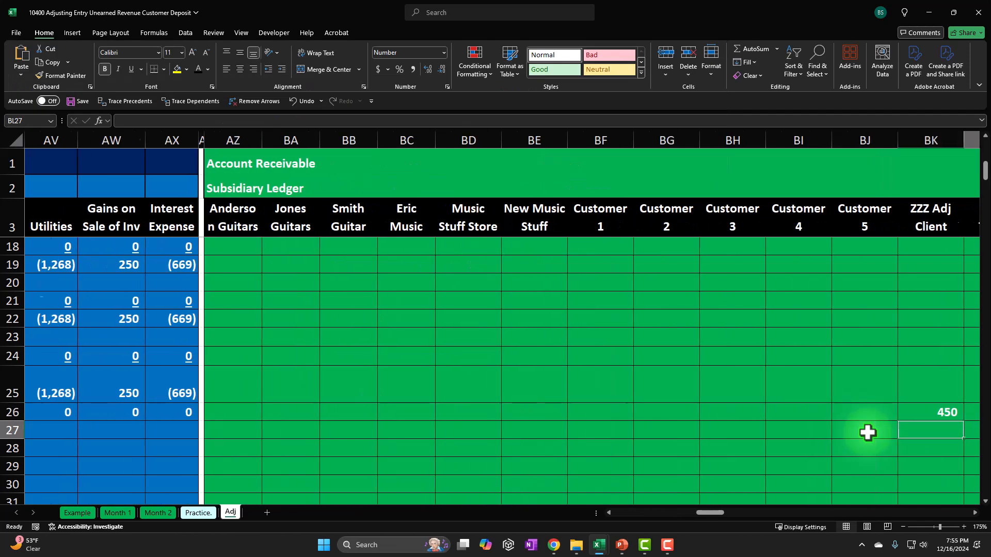
key(Up)
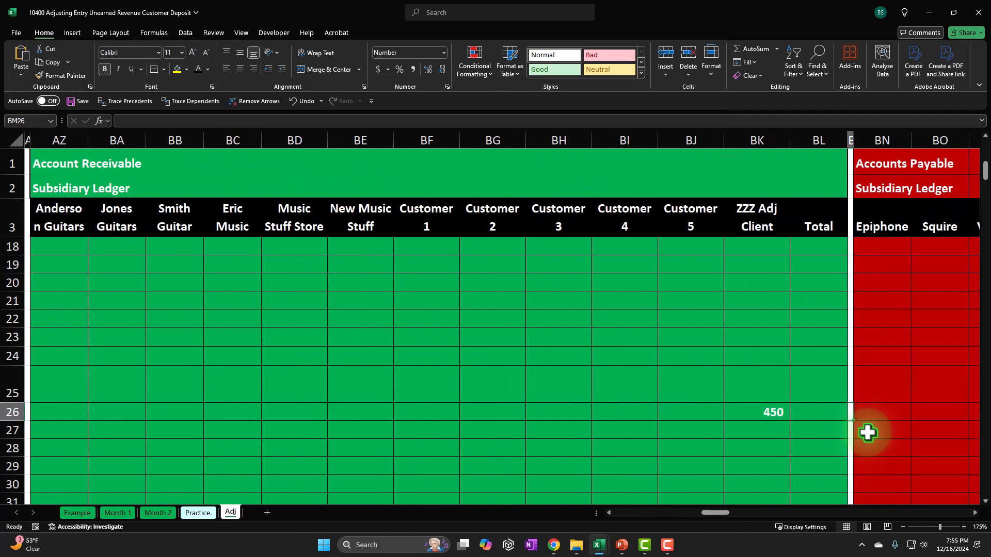
key(Left)
scroll(832, 420, up, 5)
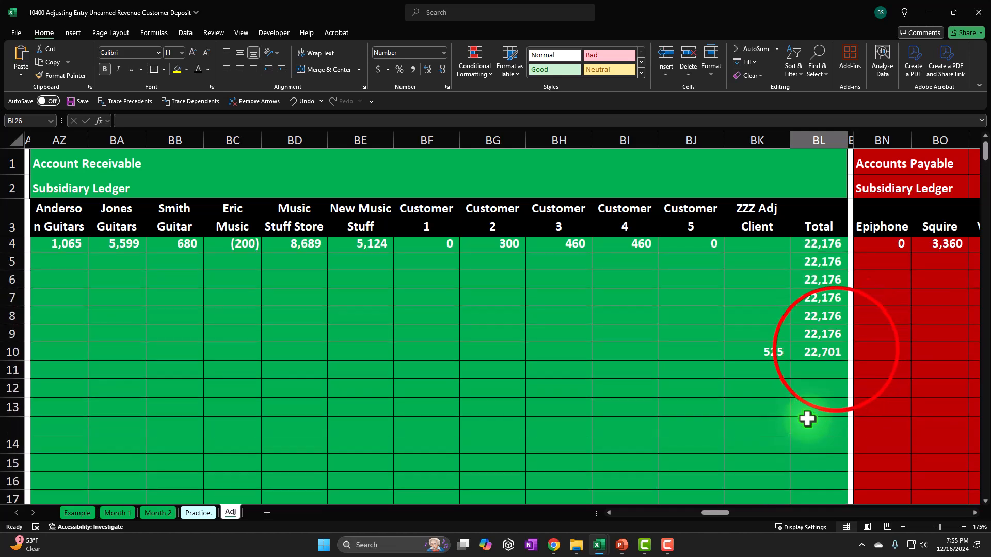
click(836, 351)
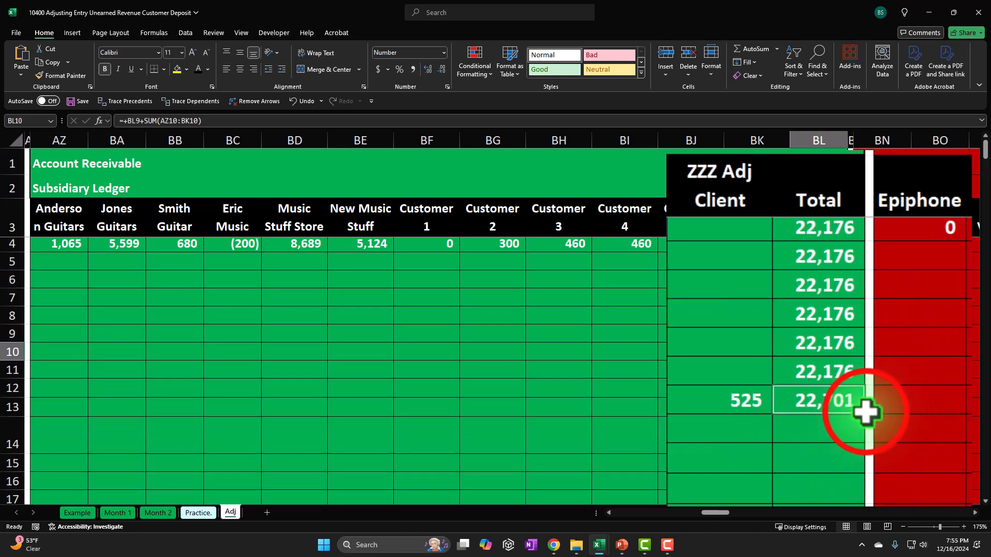
drag(869, 465, 841, 485)
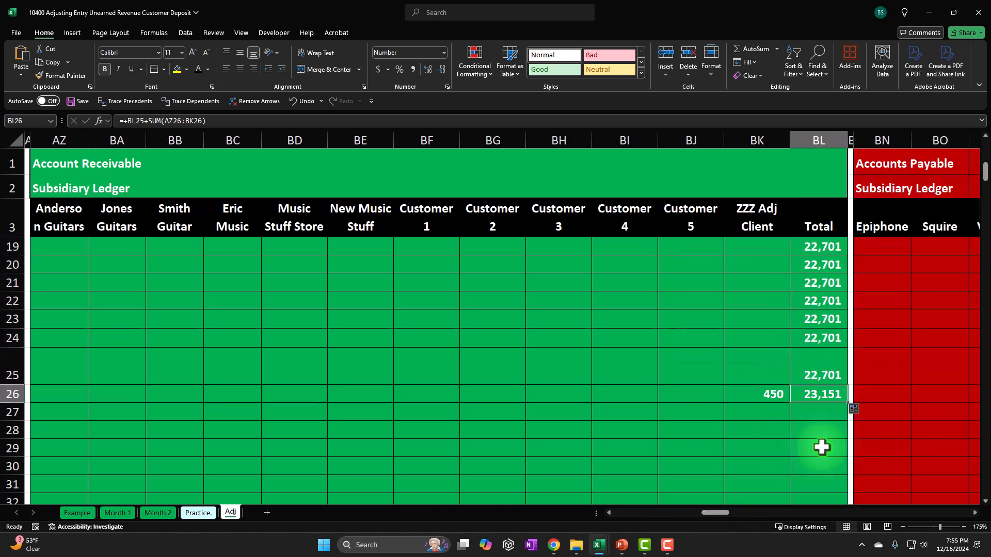
Compare the Account Receivable column's rows 25 and 26 with the subsidiary ledger total
key(Left)
key(Left)
key(Left)
key(Left)
key(Left)
key(Left)
key(Left)
key(Left)
key(Left)
key(Left)
key(Left)
key(Left)
key(Left)
key(Left)
key(Left)
key(Left)
key(Left)
key(Left)
key(Left)
key(Left)
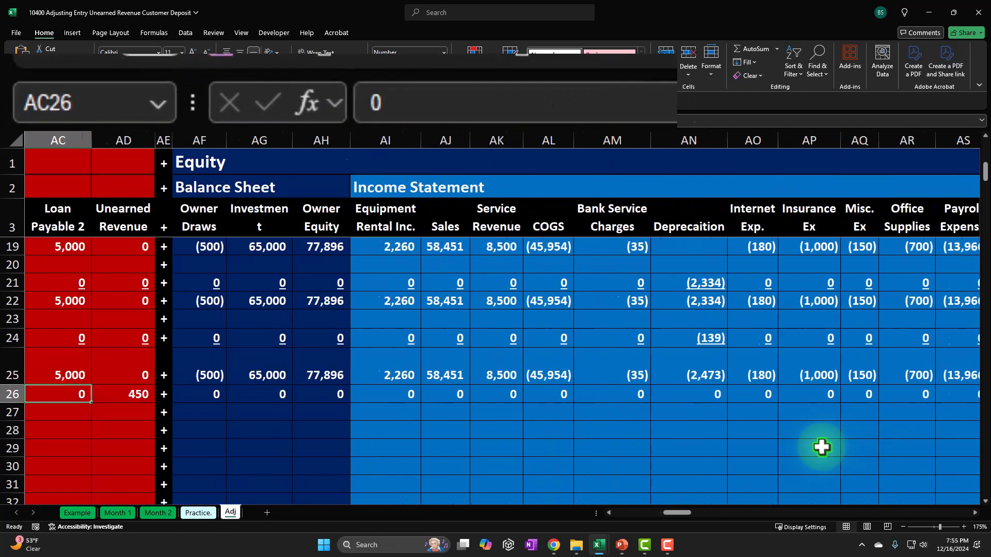
key(Left)
key(Left)
key(Left)
key(Left)
key(Left)
key(Left)
key(Left)
key(Left)
key(Left)
key(Left)
key(Left)
key(Left)
key(Left)
key(Left)
key(Left)
key(Left)
key(Left)
key(Left)
key(Left)
key(Left)
key(Right)
key(Right)
key(Right)
key(Right)
key(Right)
key(Right)
key(Right)
key(Right)
key(Right)
key(Right)
key(Right)
key(Right)
key(Right)
key(Up)
key(Up)
key(Up)
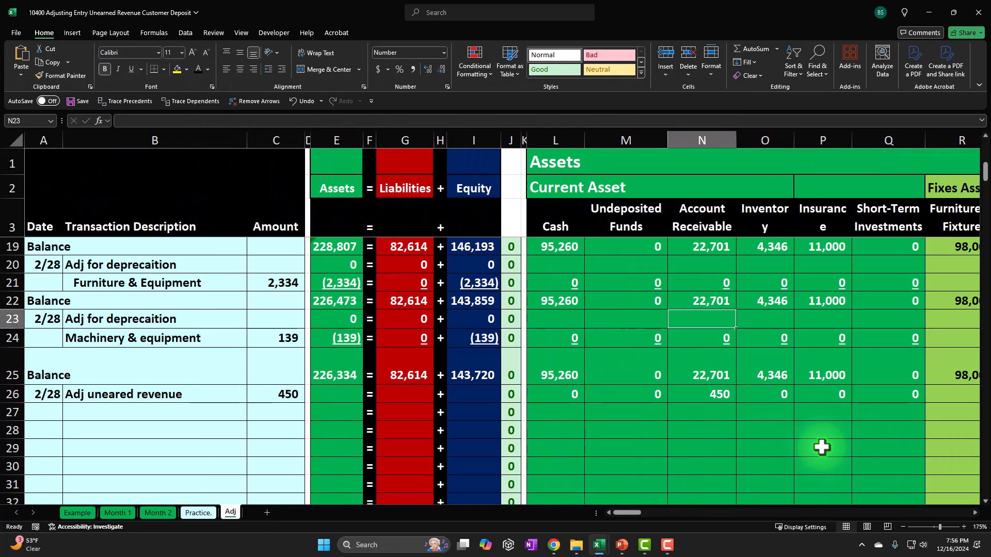
key(Down)
key(Down)
key(shift+Down)
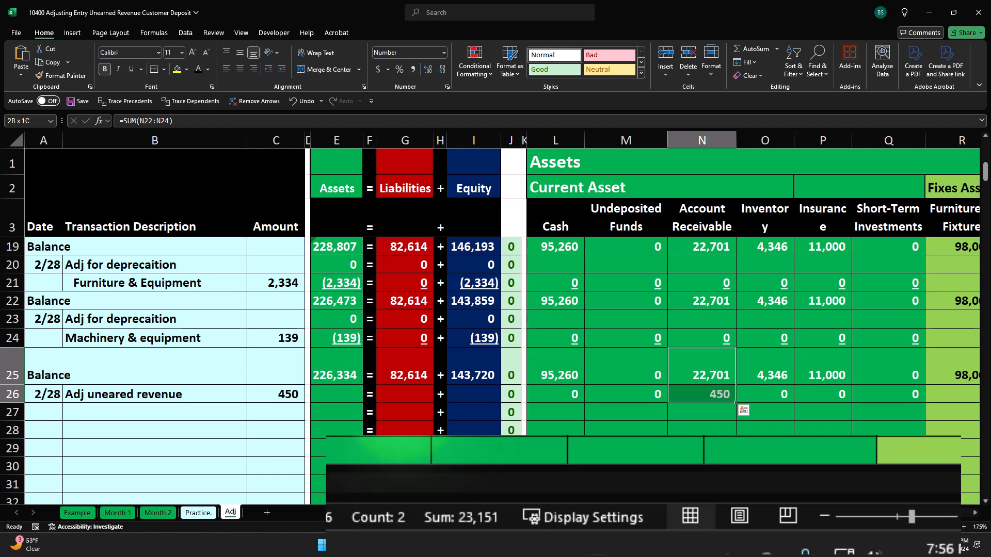
Fill row 26's Assets, Liabilities and Equity total formulas and check them
click(341, 466)
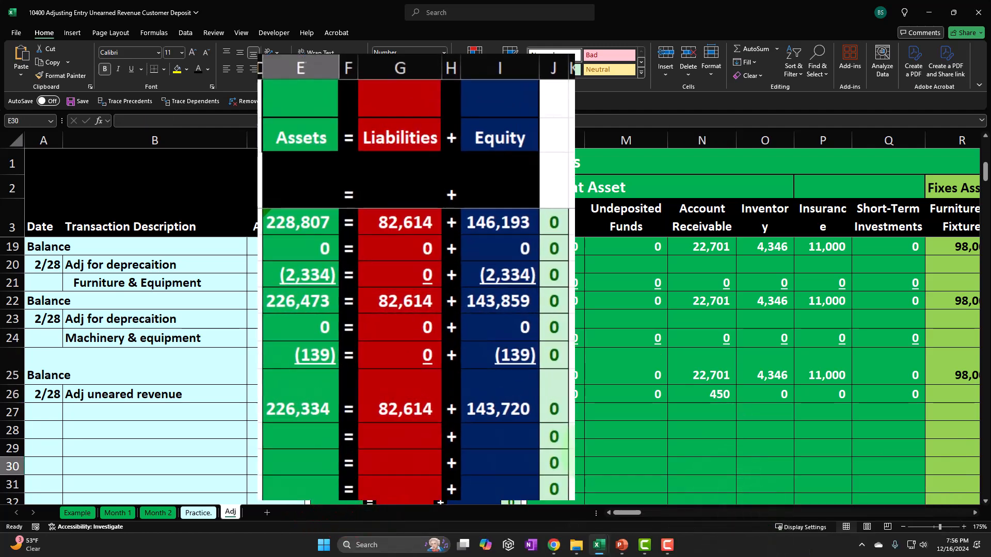
drag(335, 376, 420, 377)
drag(423, 420, 549, 458)
click(287, 491)
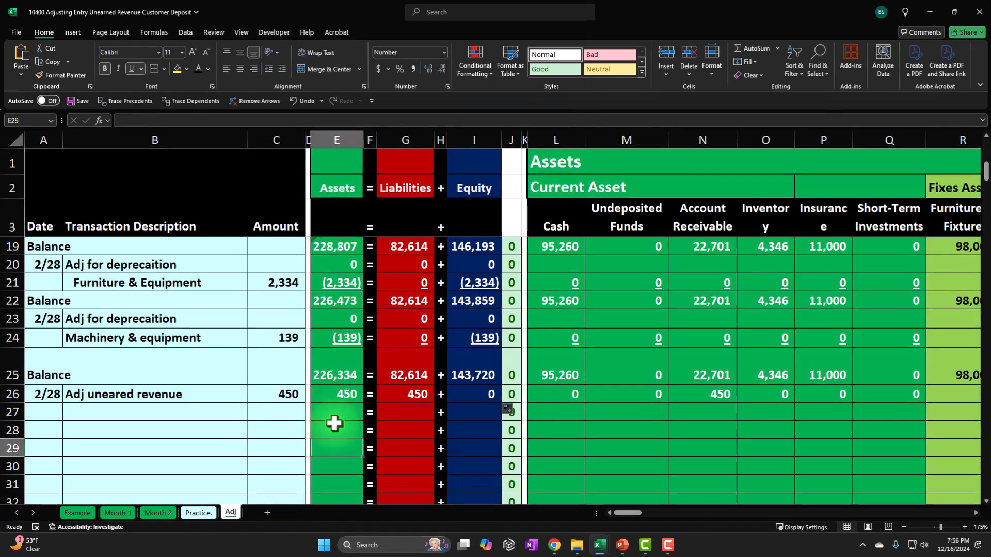
click(474, 394)
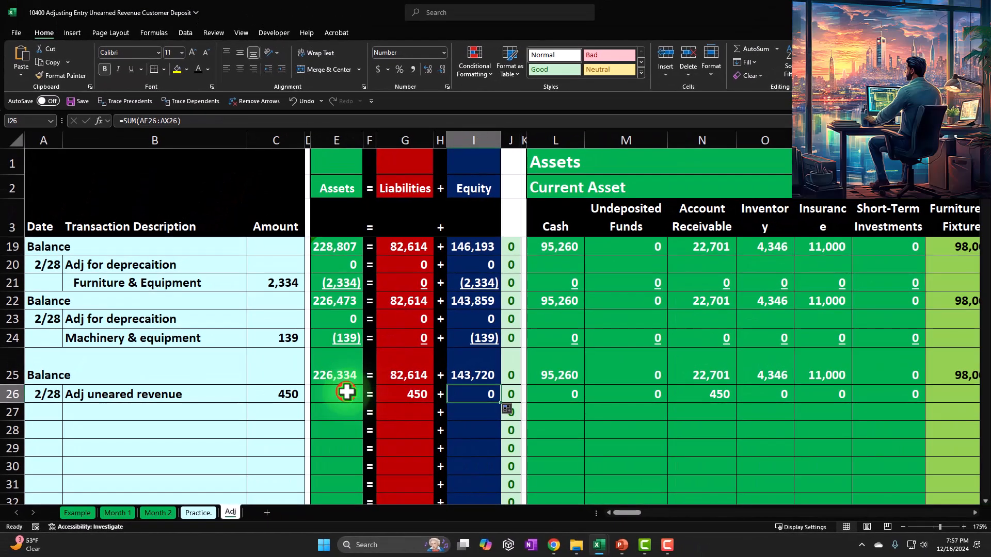
click(470, 368)
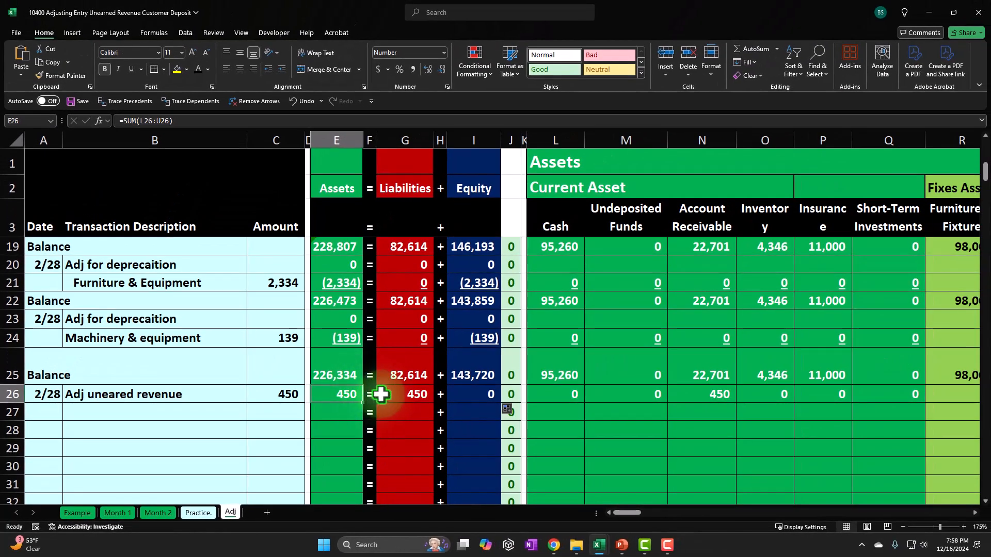
Underline row 26's account amounts from Cash through Interest Expense
drag(560, 394, 941, 399)
click(131, 69)
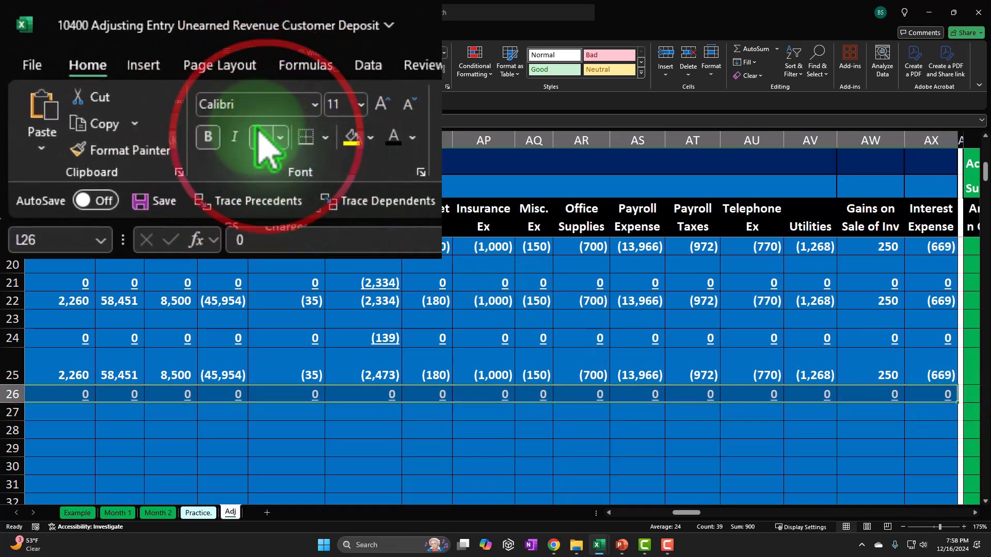
Label row 27 as Balance with a formula referencing the row 25 Balance label
key(Home)
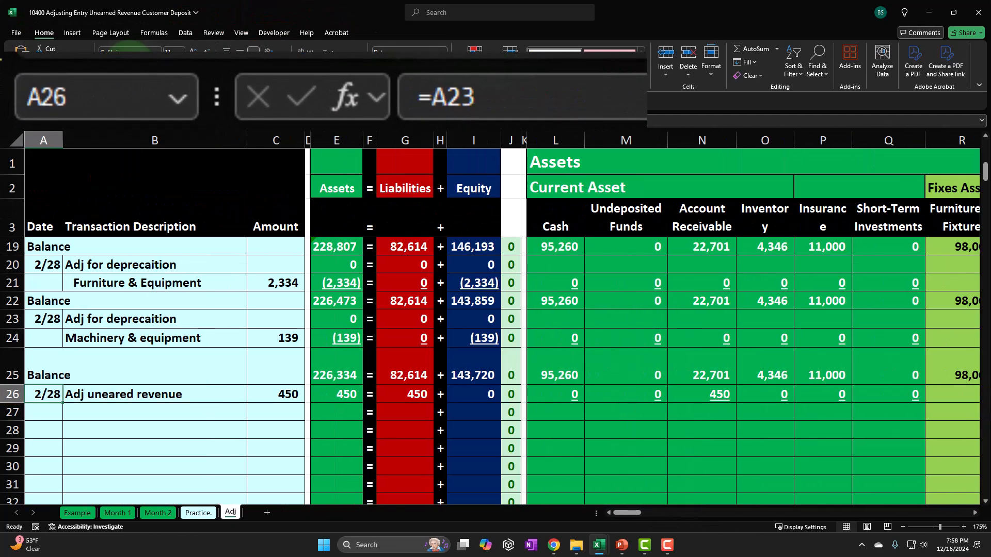
key(Down)
text(=)
key(Up)
key(Up)
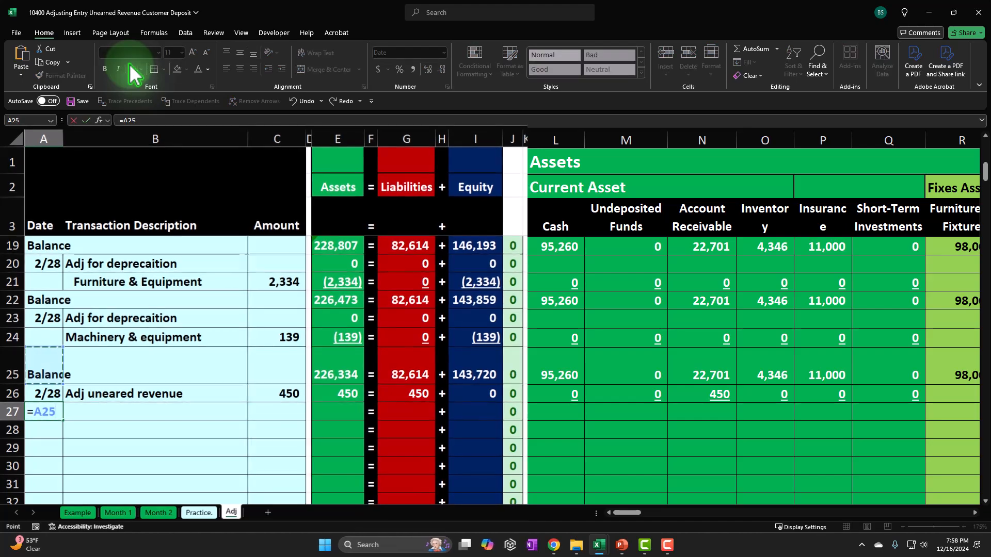
key(Tab)
key(Tab)
key(Tab)
key(Tab)
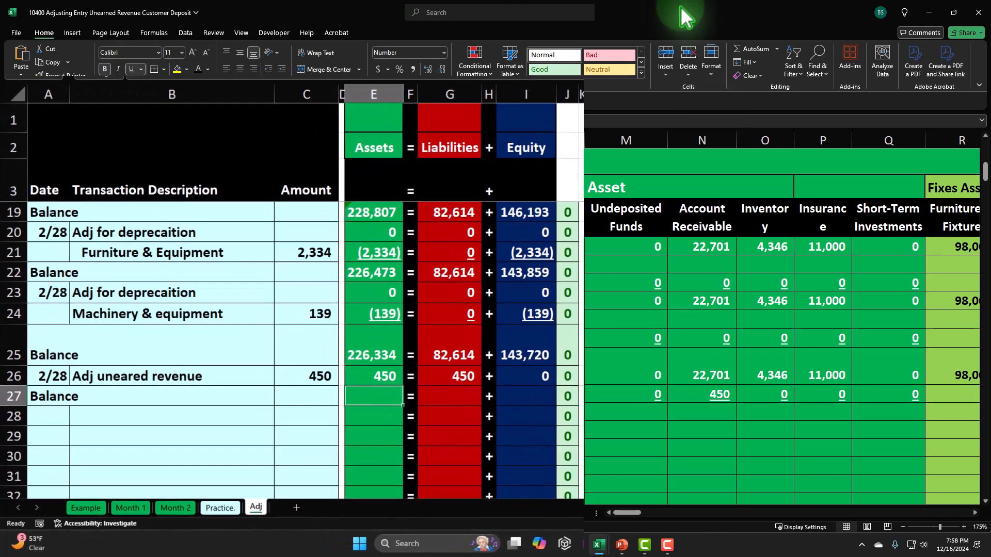
Underline row 26's Assets, Liabilities and Equity totals
drag(399, 355, 646, 382)
ctrl+click(412, 391)
ctrl+click(463, 391)
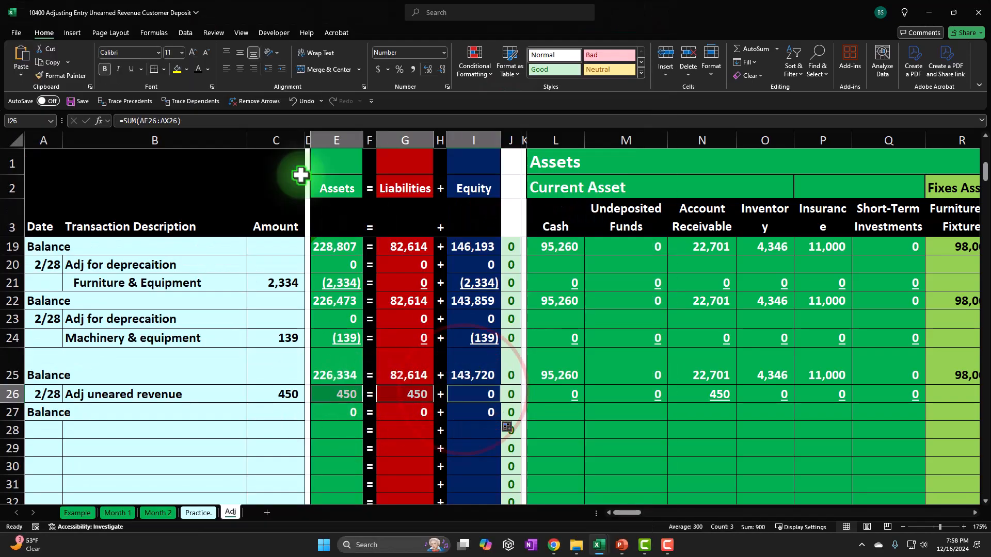
click(131, 69)
Enter a Cash balance formula in row 27 summing rows 25 and 26
click(563, 412)
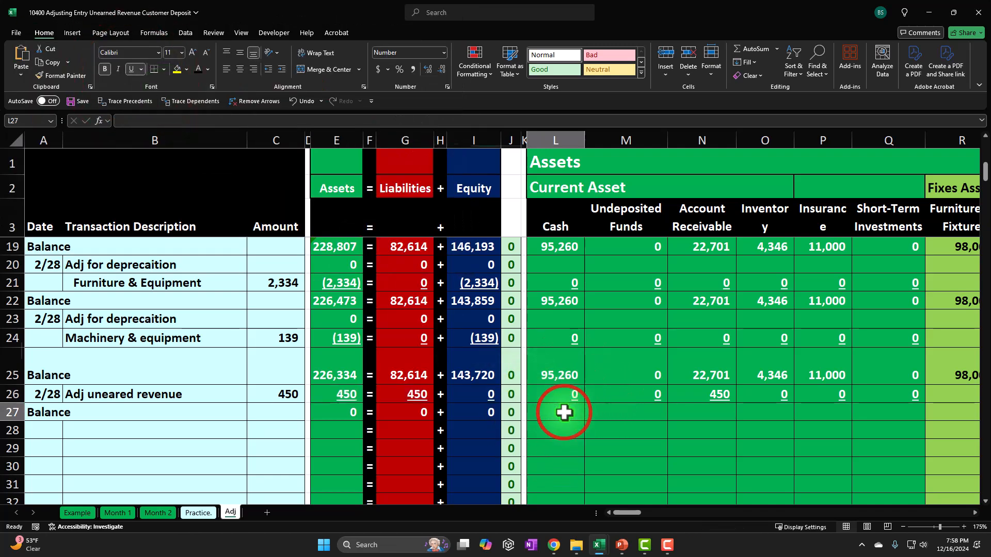
text(=sum()
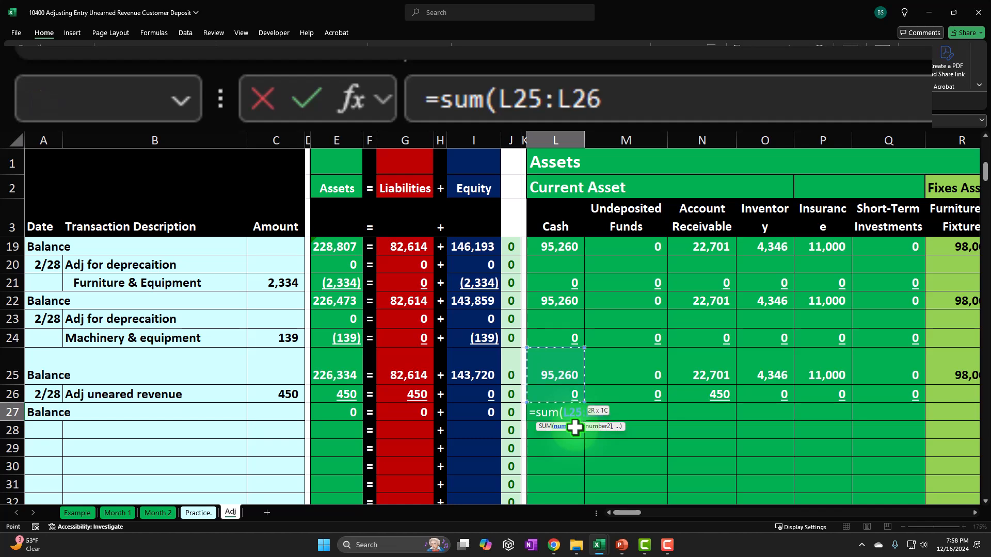
key(Return)
Copy the Cash balance formula across row 27 through Interest Expense, pasting formulas only
key(Up)
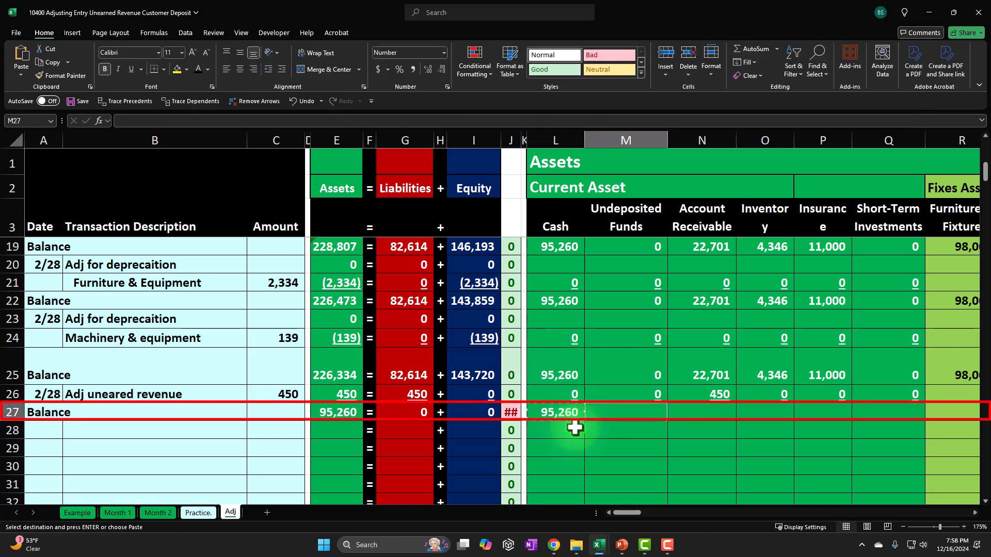
key(shift+Right)
key(shift+Right)
key(shift+Right)
key(shift+Right)
key(shift+Right)
key(shift+Right)
key(shift+Right)
key(shift+Right)
key(shift+Right)
key(shift+Right)
key(shift+Right)
key(shift+Right)
key(shift+Right)
key(shift+Right)
key(shift+Right)
key(shift+Right)
key(shift+Right)
key(shift+Right)
key(shift+Right)
key(shift+Right)
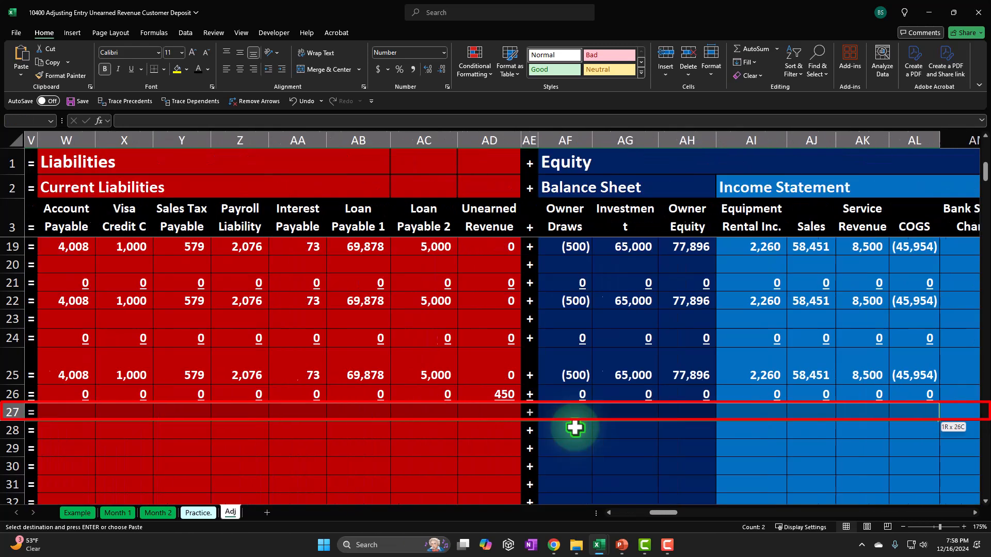
key(shift+Right)
key(shift+Right)
key(shift+Right)
key(shift+Right)
key(shift+Right)
key(shift+Right)
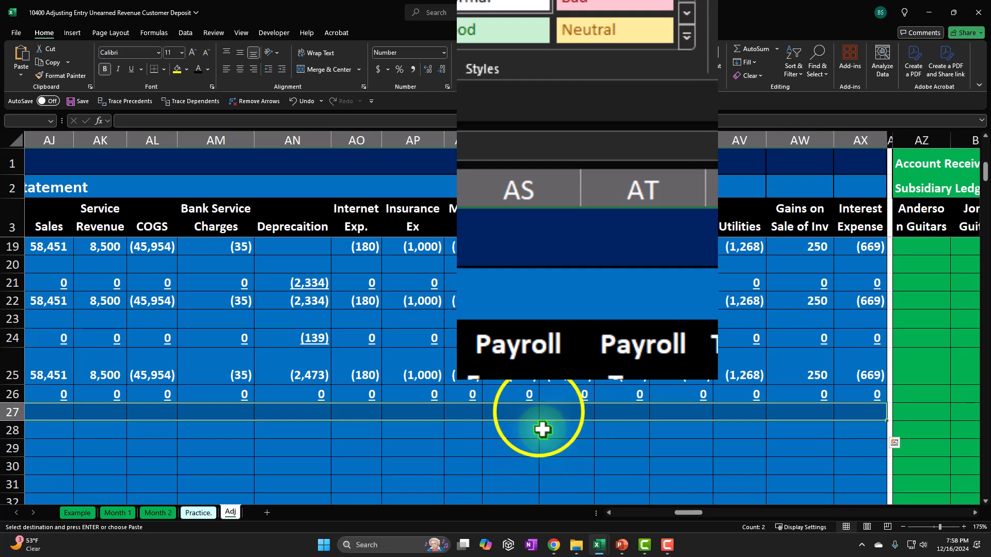
right_click(539, 410)
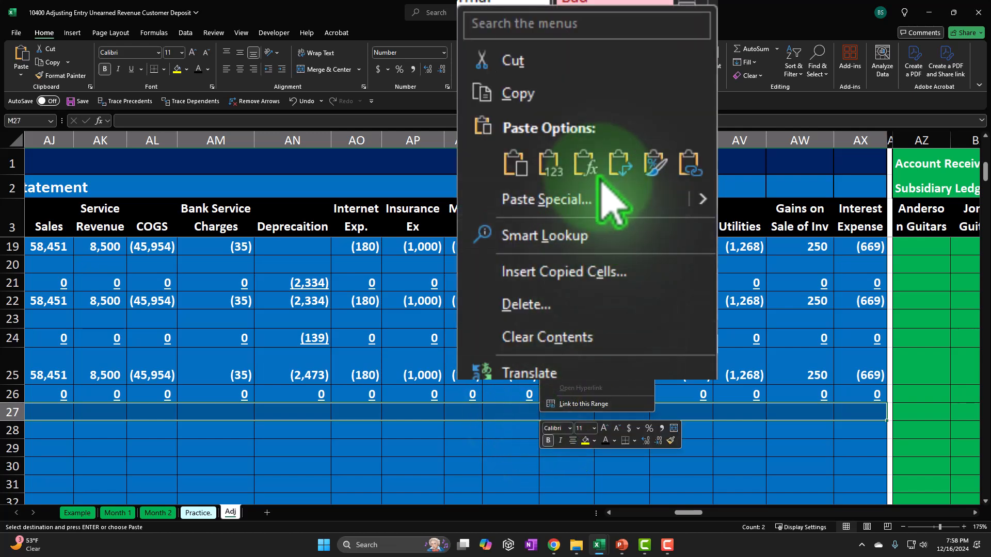
click(585, 164)
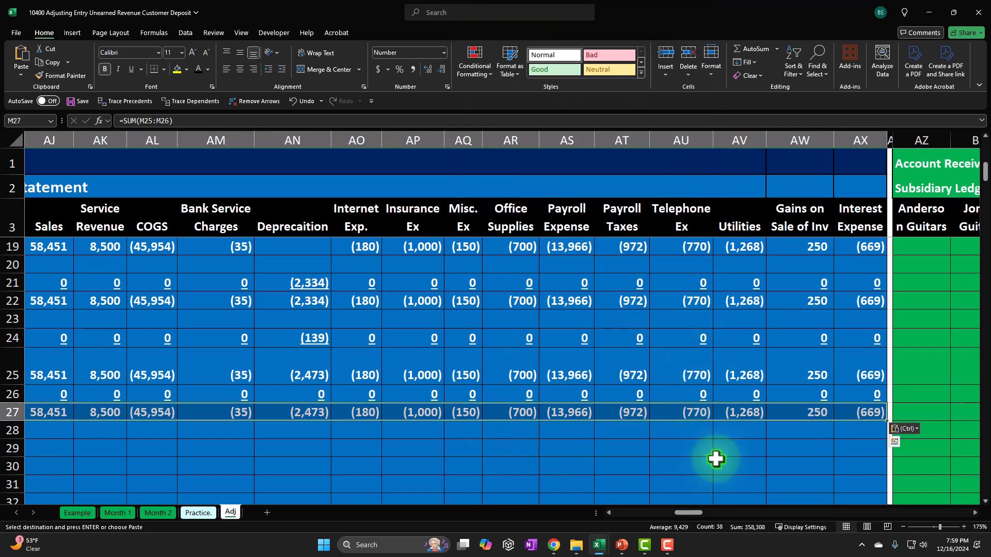
Copy the equals-sign separator between assets and liabilities down into row 27
drag(697, 512, 666, 512)
click(521, 445)
click(493, 375)
drag(498, 385, 499, 420)
drag(666, 512, 640, 512)
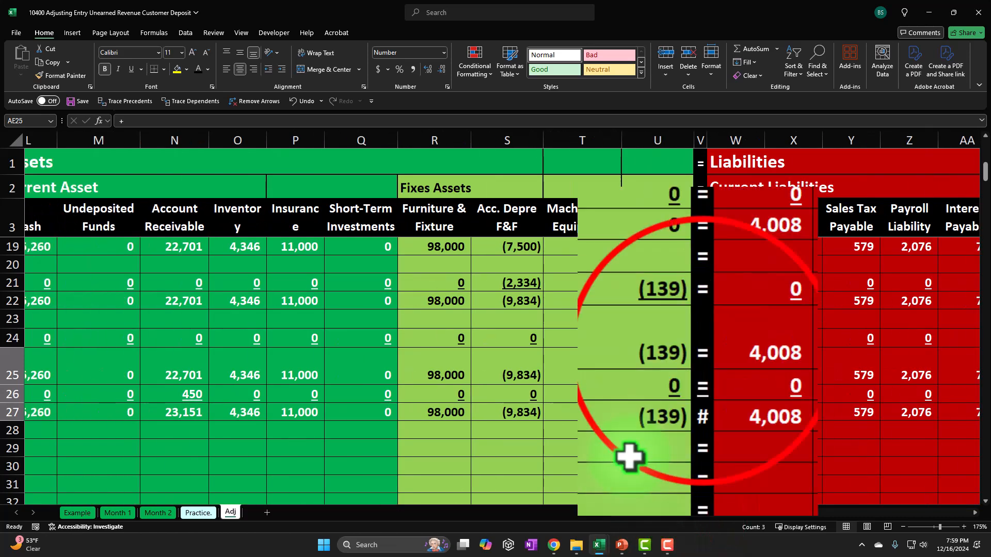
click(709, 355)
click(666, 429)
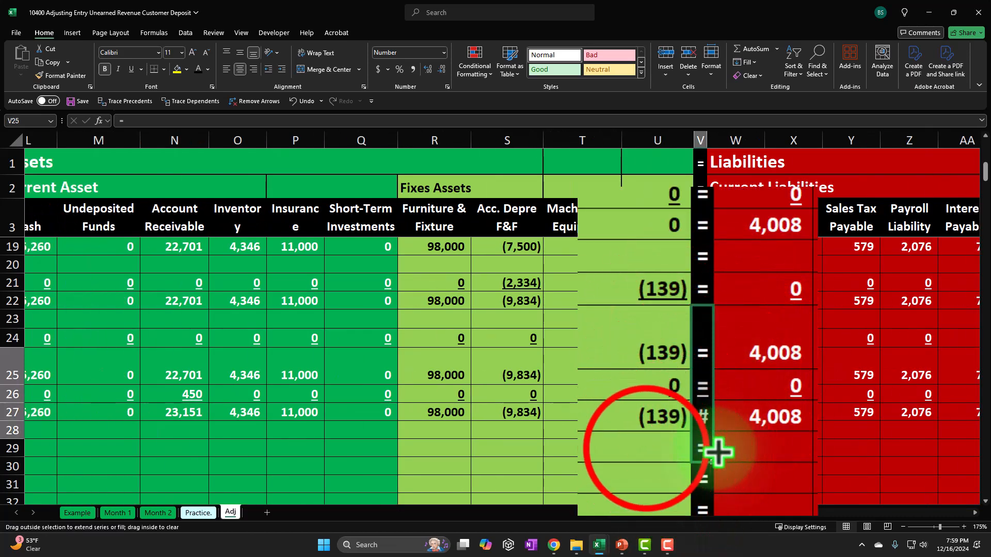
Review row 27's balance totals across the asset and liability columns
key(Left)
key(Left)
key(Left)
key(Left)
key(Left)
key(Left)
key(Left)
key(Left)
key(Left)
key(Left)
key(Left)
key(Left)
key(Left)
key(Left)
key(Left)
key(Left)
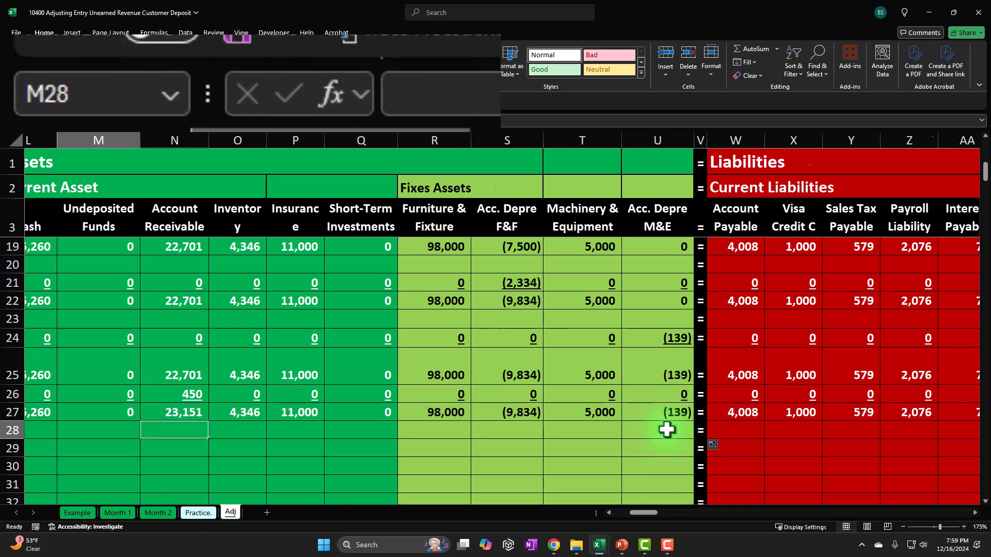
key(Left)
key(Left)
key(Left)
key(Left)
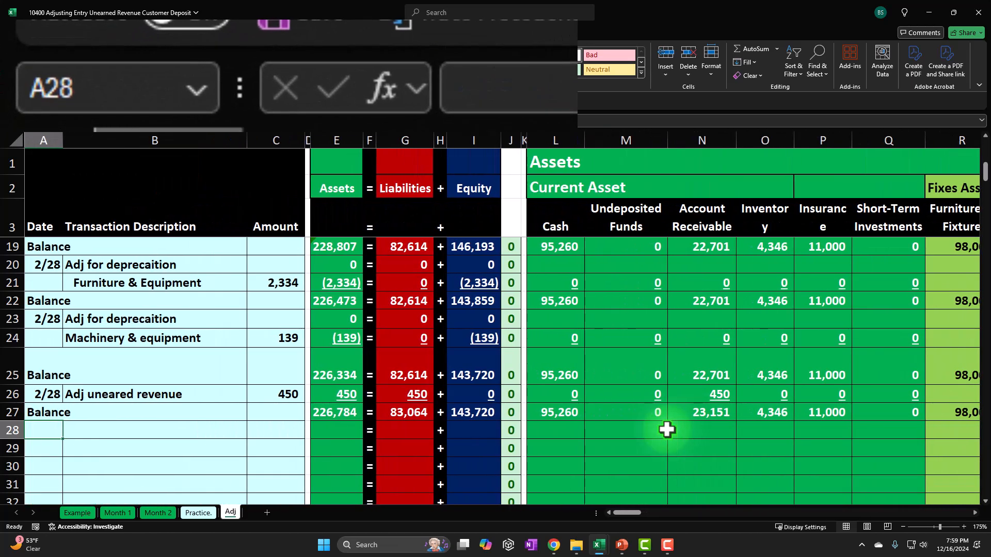
key(Right)
key(Right)
key(Right)
key(Right)
key(Right)
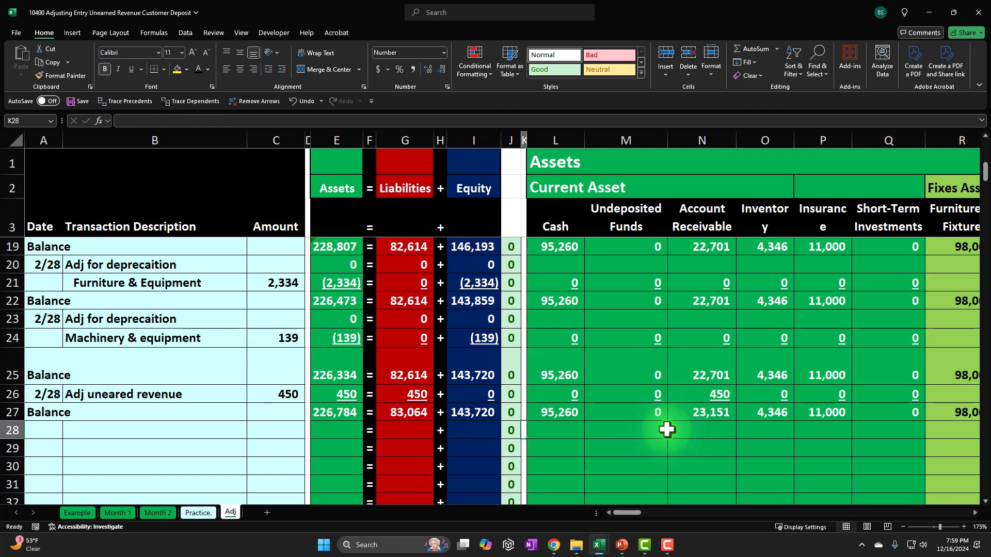
key(Right)
key(Right)
key(Right)
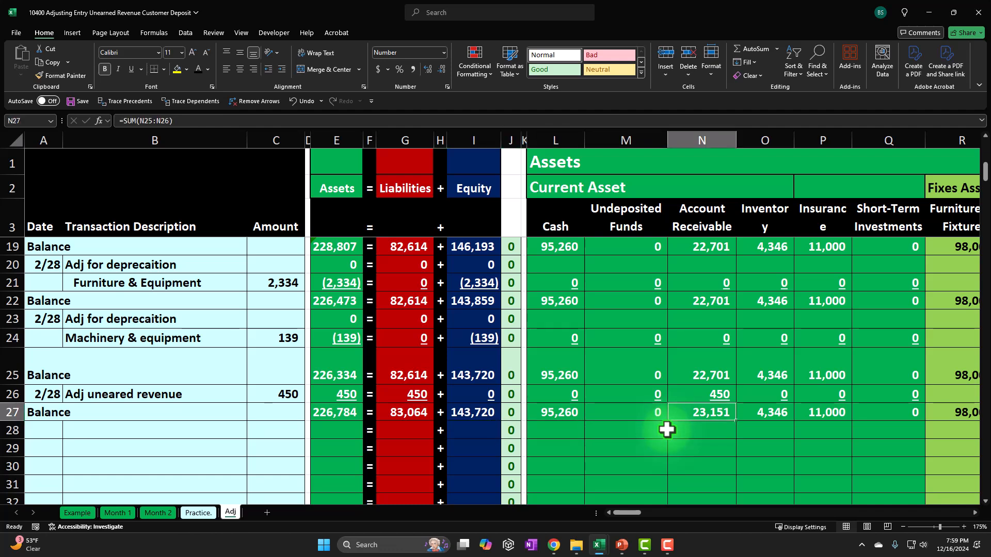
key(Right)
key(Right)
key(Right)
key(Right)
key(Right)
key(Right)
key(Right)
key(Right)
key(Right)
key(Right)
key(Right)
key(Right)
key(Right)
key(Right)
key(Right)
key(Right)
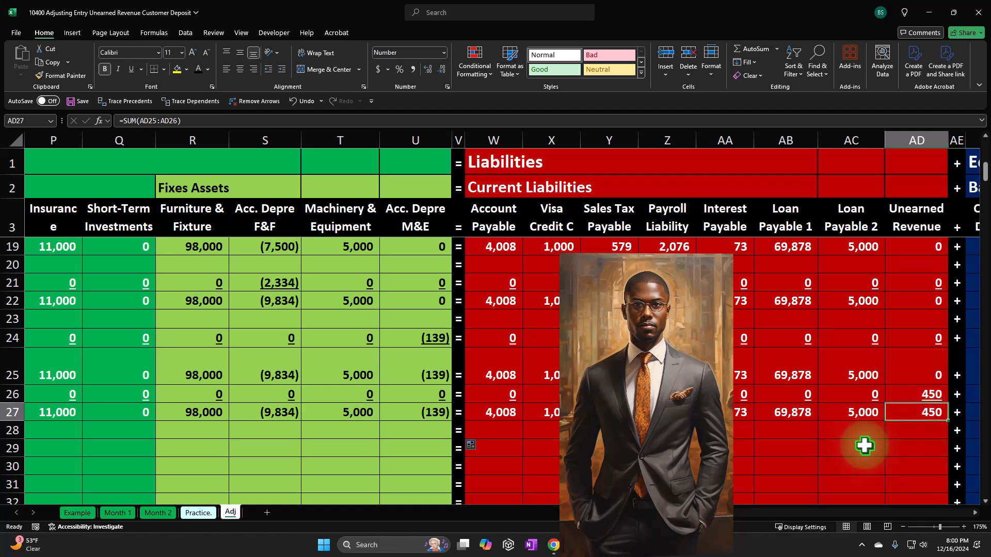
drag(650, 508, 616, 513)
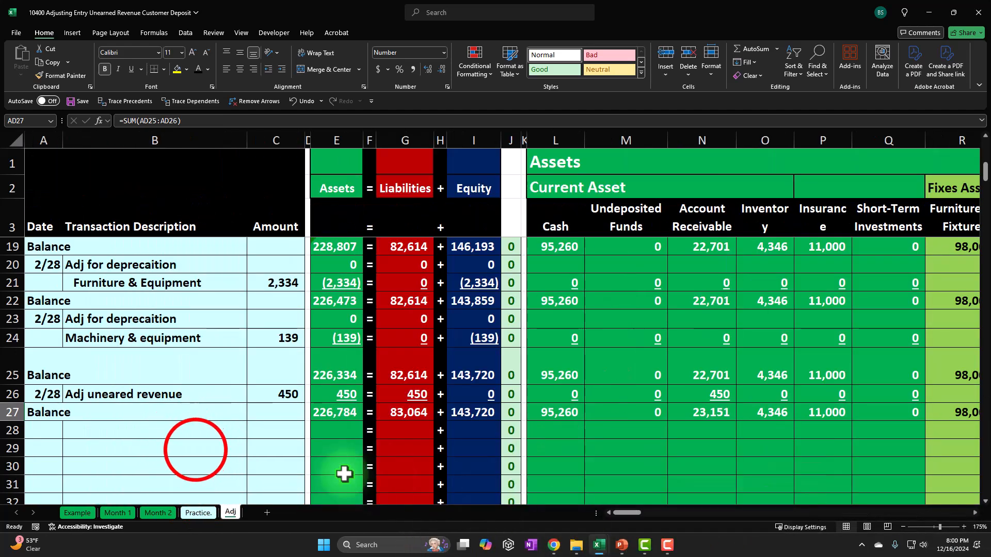
click(196, 450)
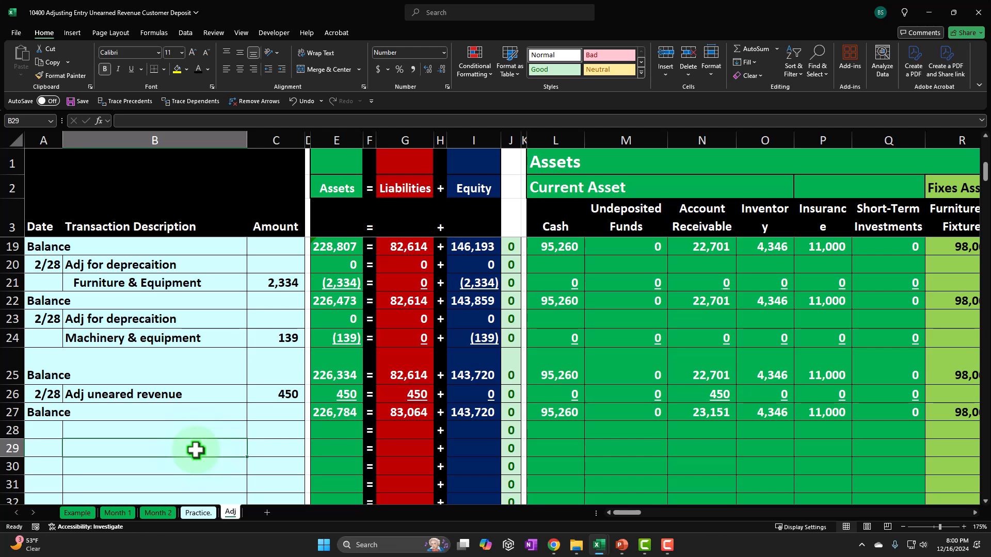